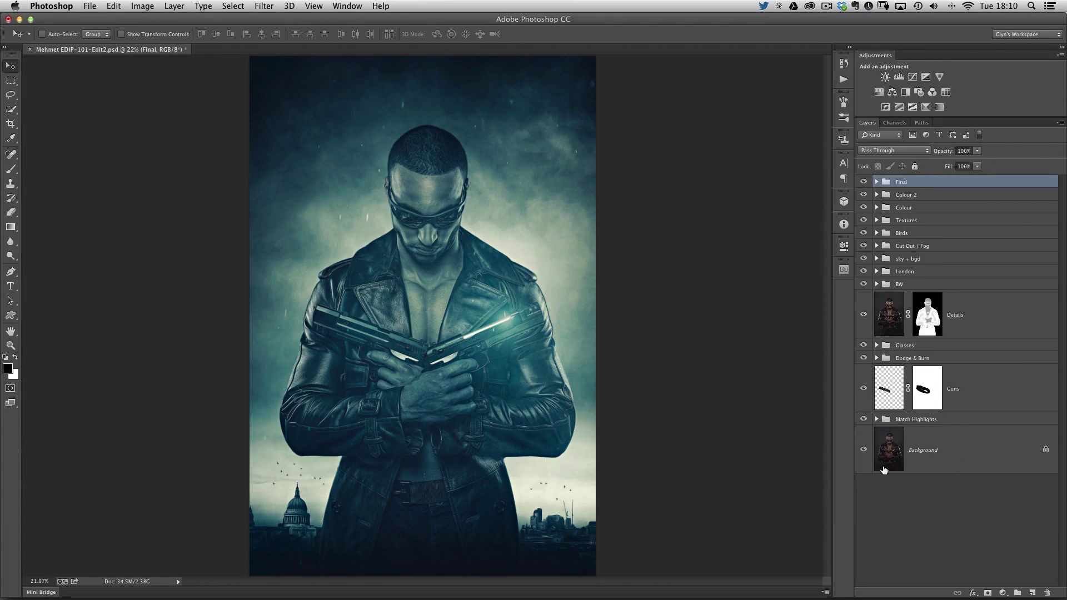
- Show only the original photo, then turn on Match Highlights, Guns, Dodge & Burn, Glasses, Details and BW
left_click(863, 461, "alt")
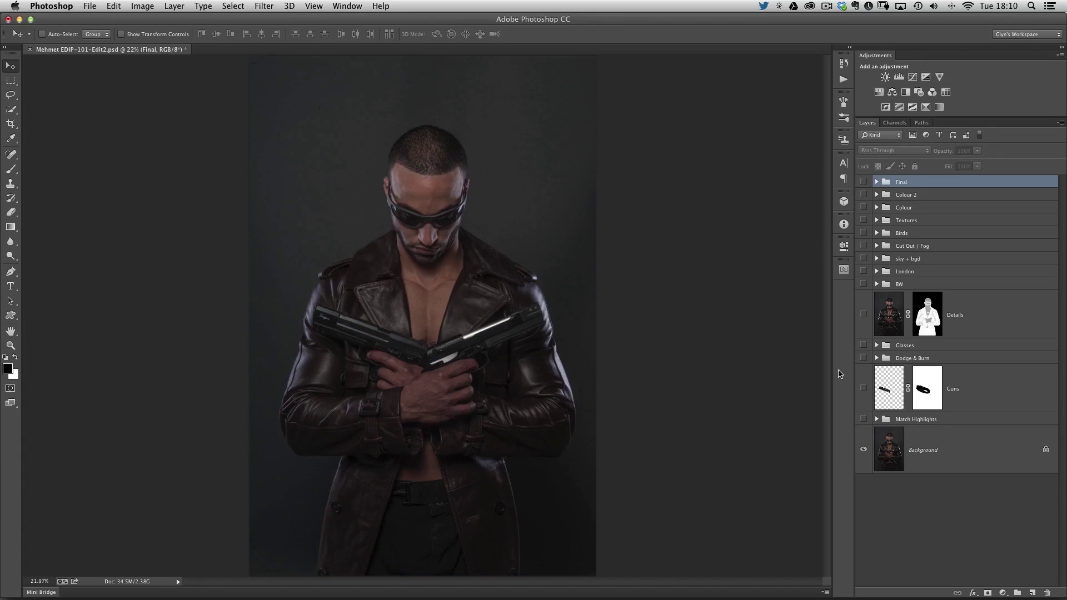
left_click(863, 419)
left_click(862, 389)
left_click(864, 359)
left_click(864, 345)
left_click(863, 315)
left_click(864, 284)
- Turn on the London skyline, sky + bgd, Cut Out / Fog, Textures, Colour, Colour 2 and Final groups
left_click(863, 271)
left_click(863, 258)
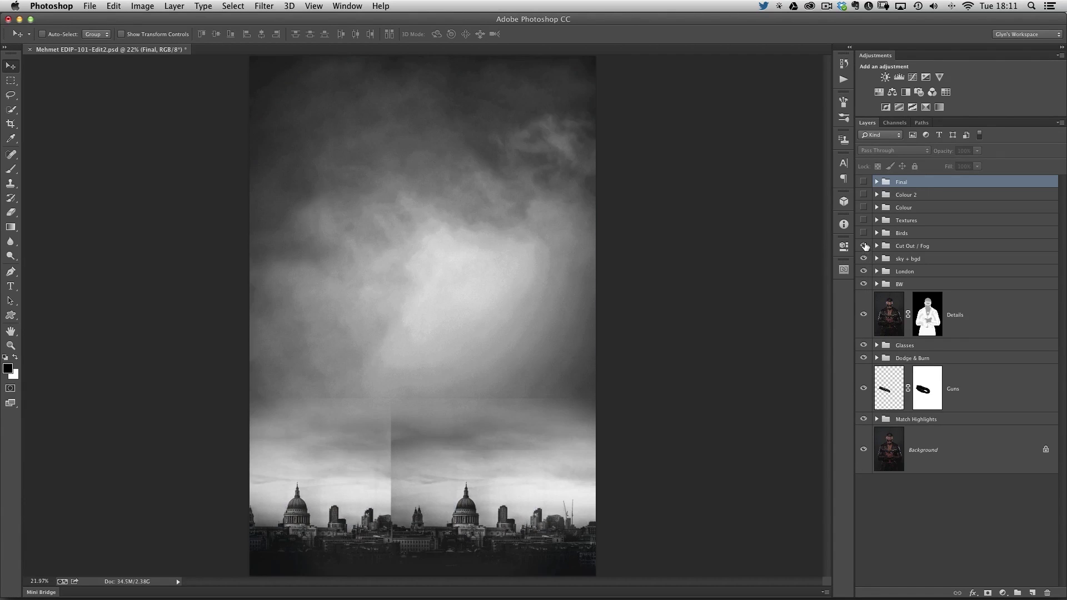
left_click(863, 245)
left_click(864, 220)
left_click(863, 208)
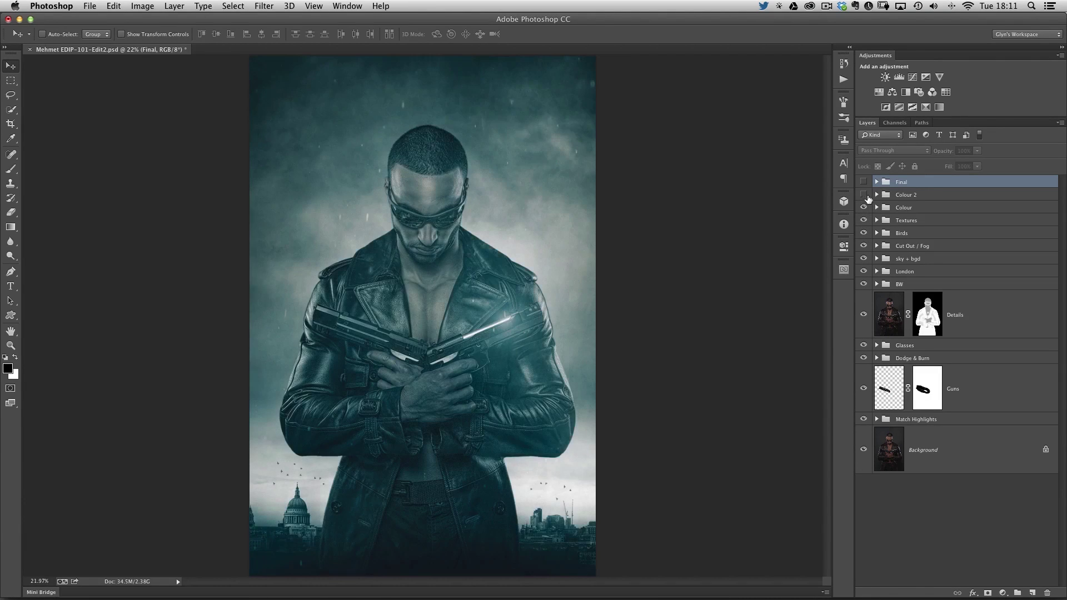
left_click(863, 195)
left_click(862, 182)
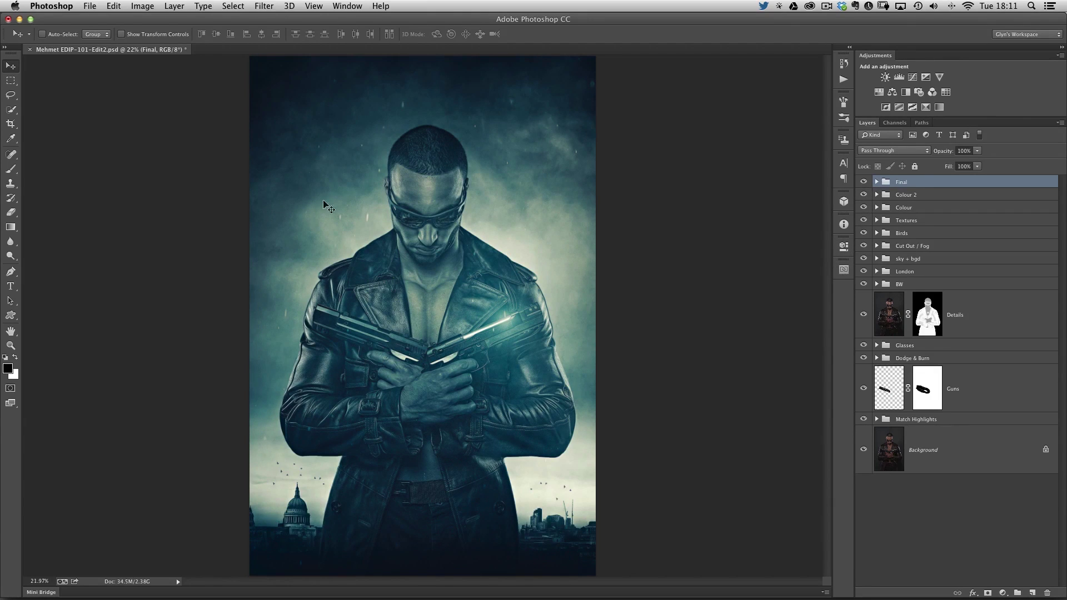
- Zoom in on the face and hide all groups above Glasses, toggling Glasses to compare the reflection
left_click_drag(465, 254, 492, 282)
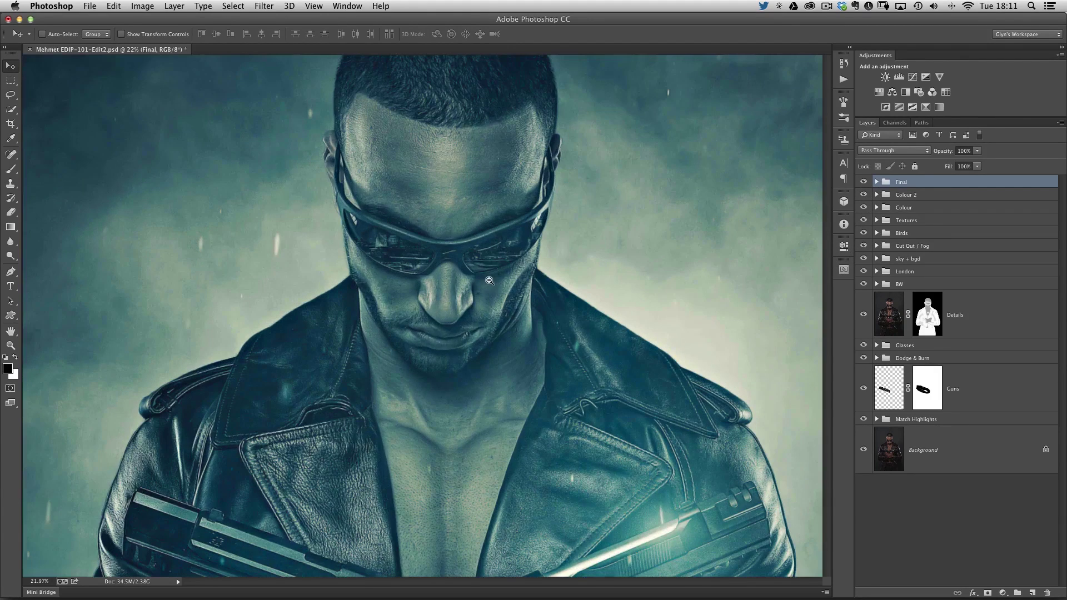
scroll(530, 300, "up", 5)
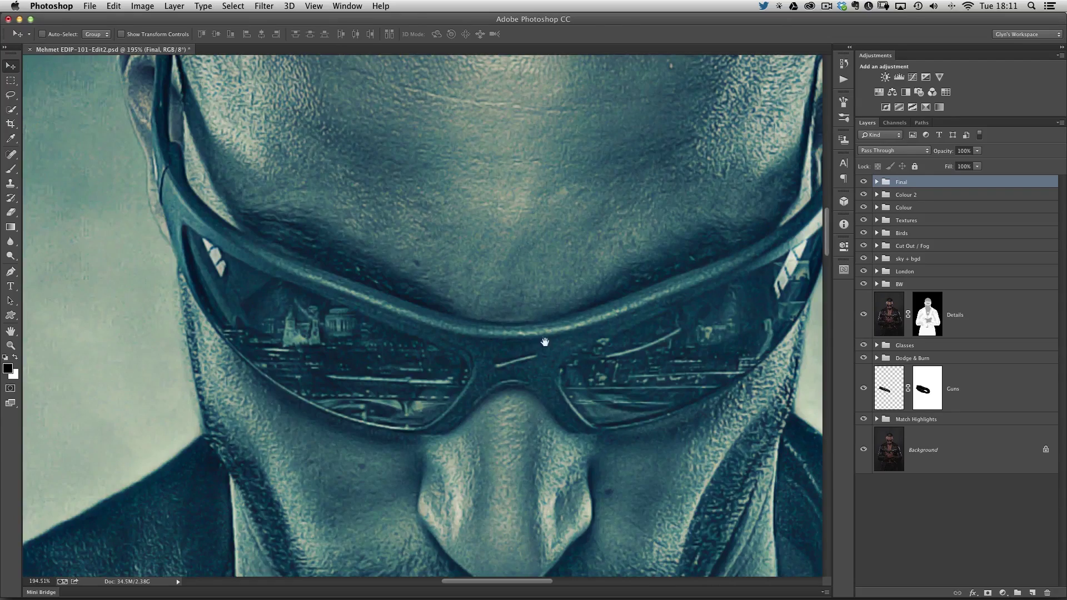
scroll(543, 340, "down", 3)
scroll(508, 353, "up", 2)
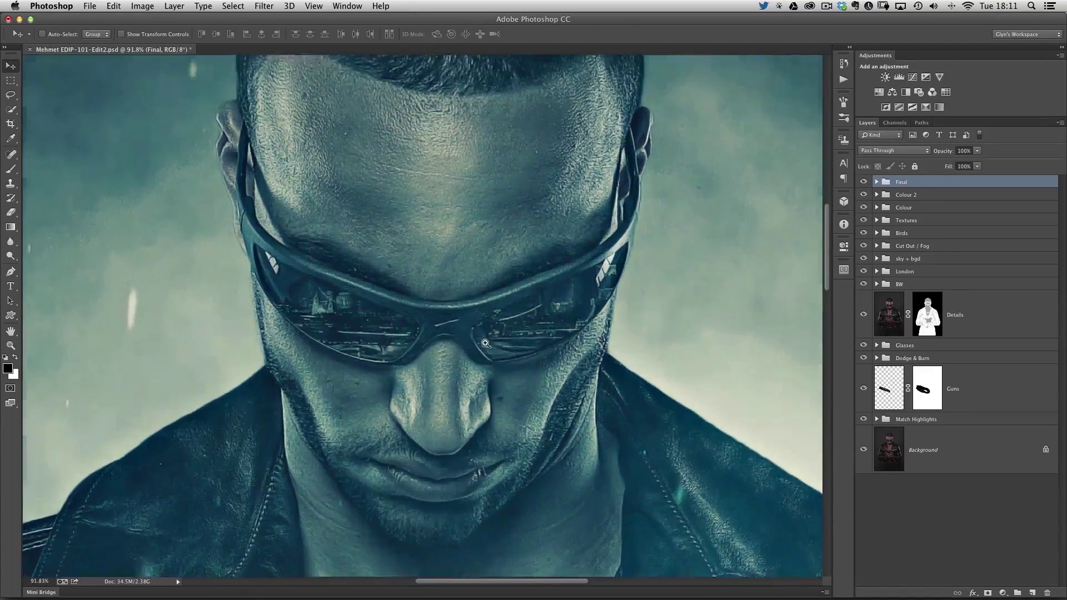
left_click_drag(868, 181, 863, 258)
left_click_drag(862, 324, 862, 331)
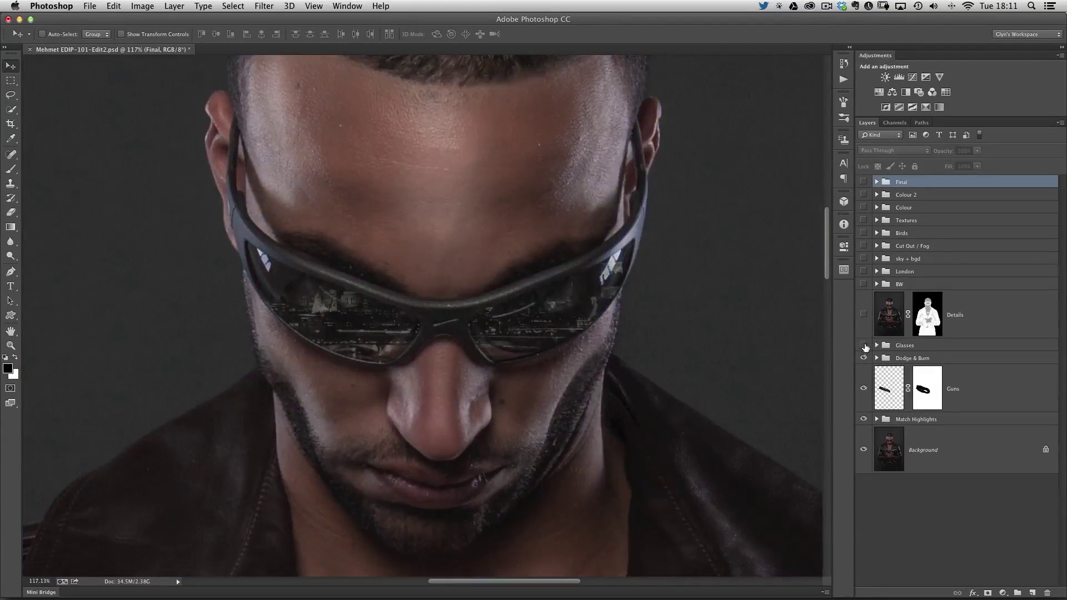
left_click(864, 345)
left_click(864, 345)
left_click(863, 345)
- Expand the Glasses group, hide Layer 5, and select both Hue/Saturation 1 and Layer 5
left_click(877, 346)
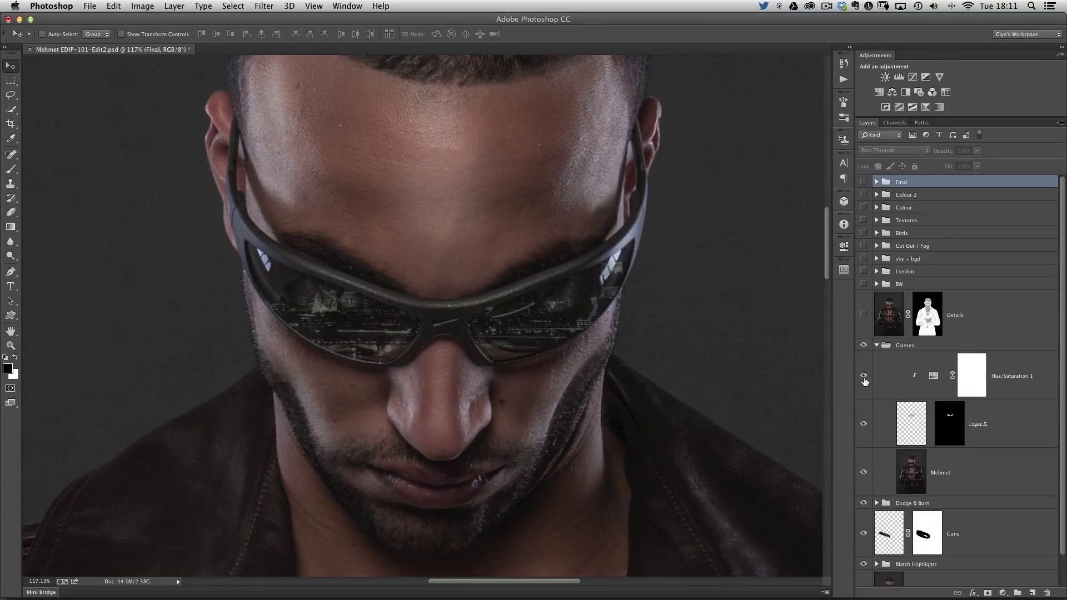
left_click(863, 425)
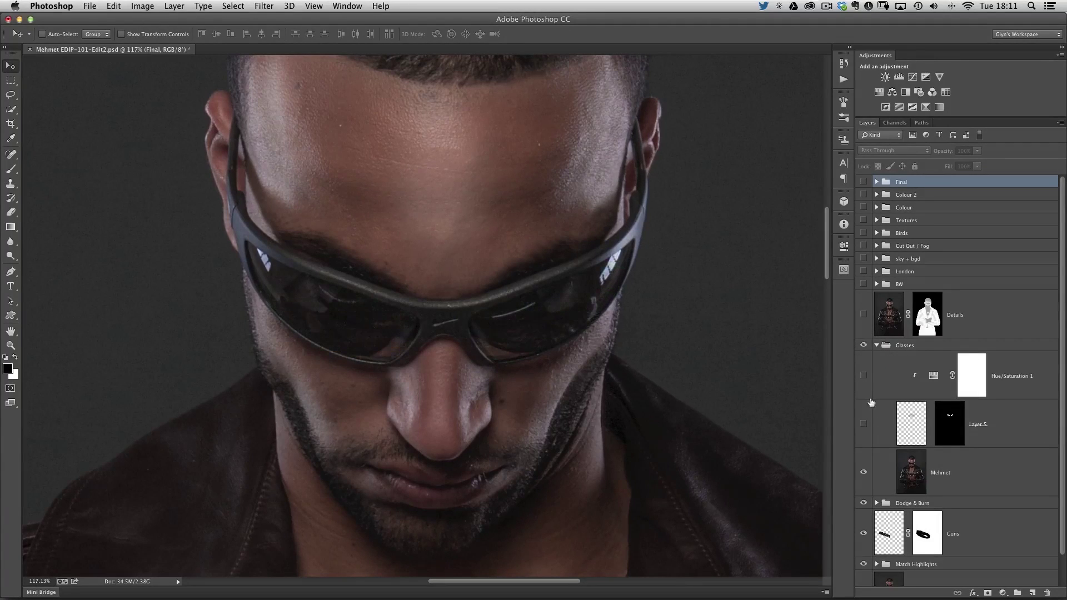
left_click(1022, 390)
left_click(1014, 426, "shift")
key("Delete")
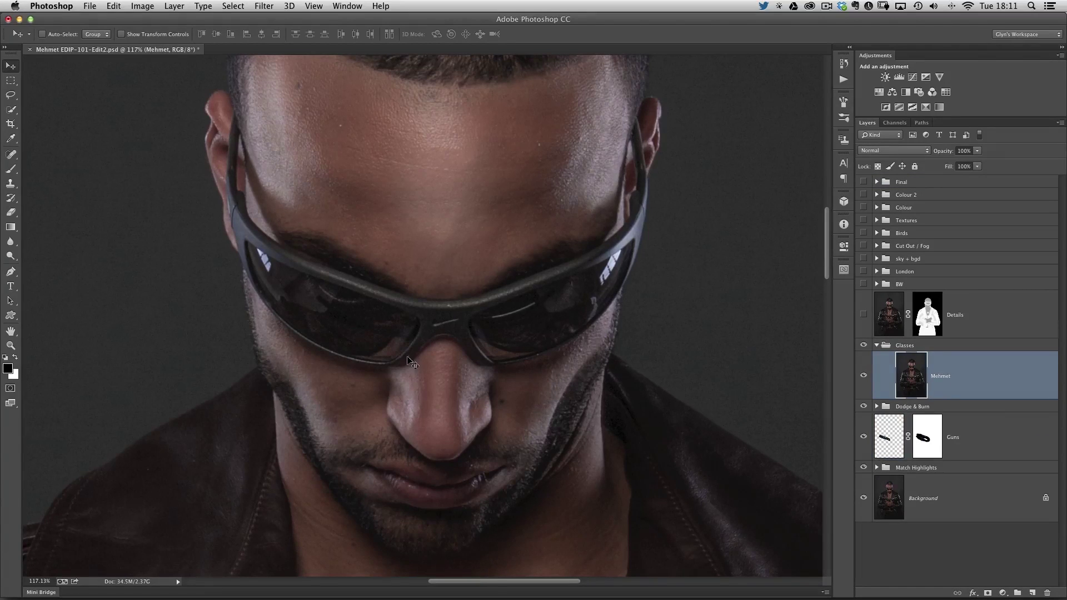
left_click(444, 328, "super")
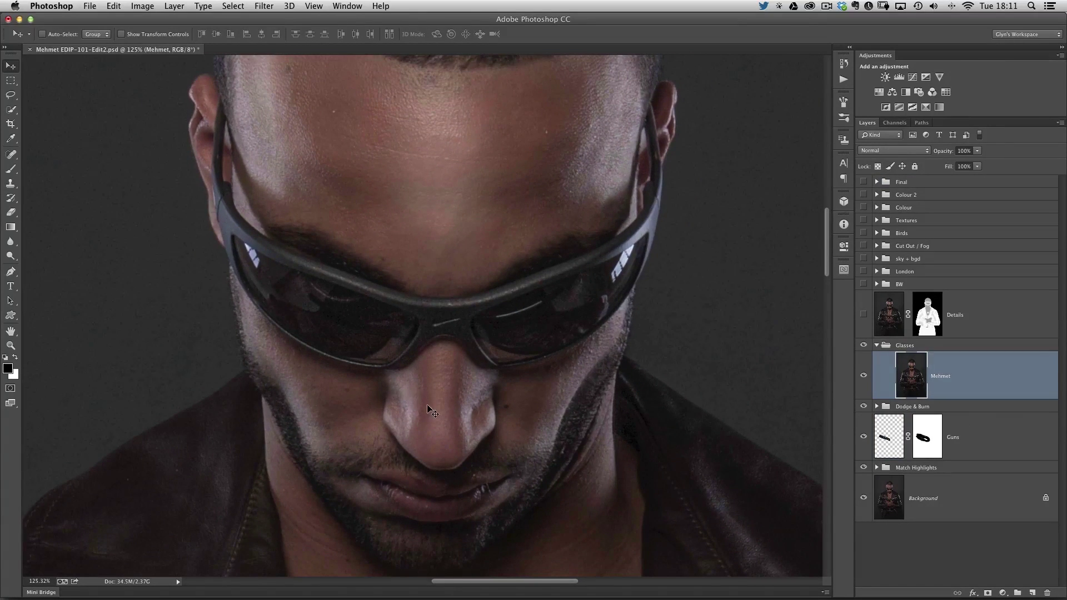
left_click(354, 305, "super")
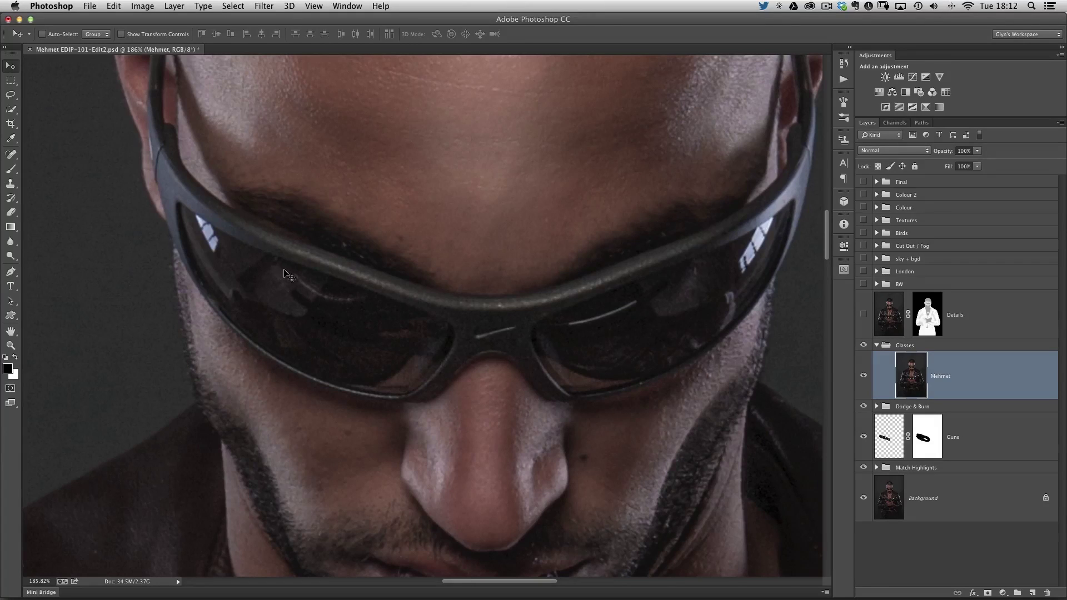
- Draw a closed Pen Work Path of curved anchor points around the sunglasses lens edges
key("p")
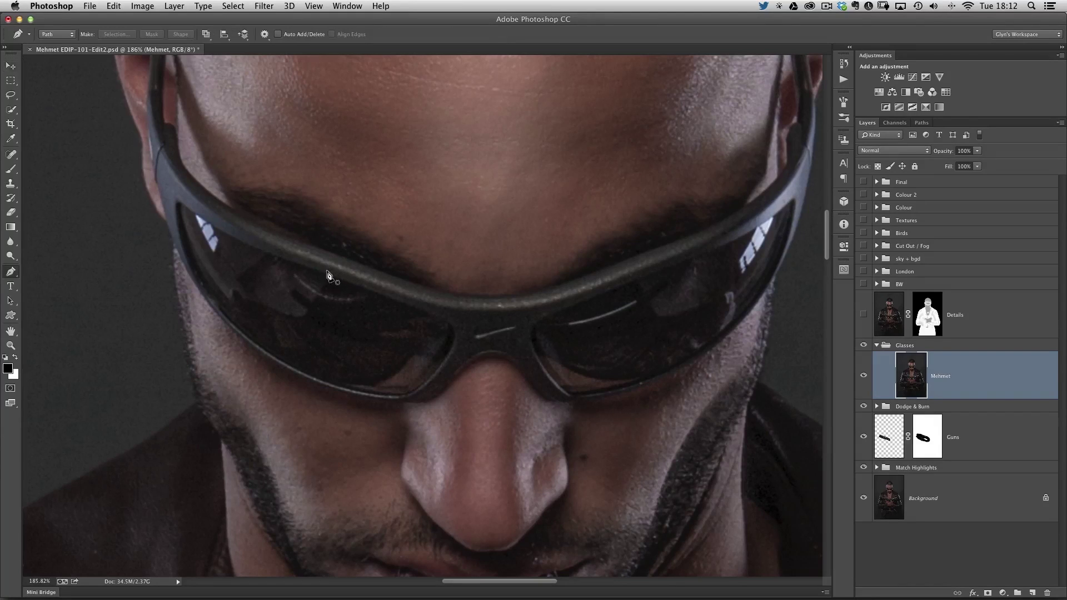
left_click(186, 207)
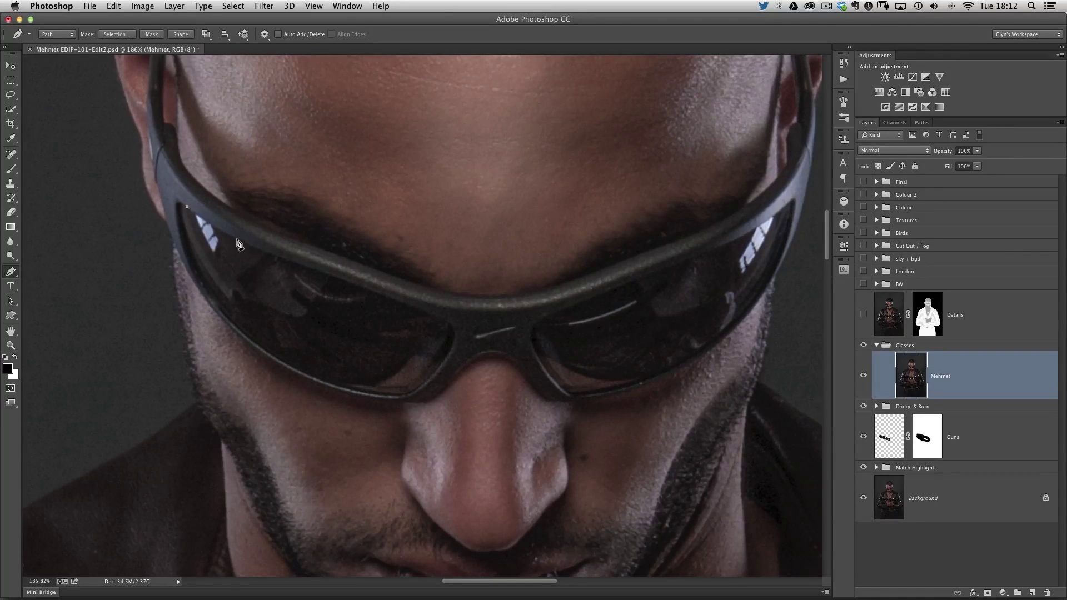
left_click_drag(241, 240, 267, 251)
left_click_drag(340, 279, 376, 298)
left_click_drag(431, 313, 440, 371)
left_click_drag(414, 393, 320, 384)
left_click_drag(267, 352, 241, 332)
left_click_drag(198, 284, 173, 205)
left_click(180, 230, "alt")
left_click(174, 204)
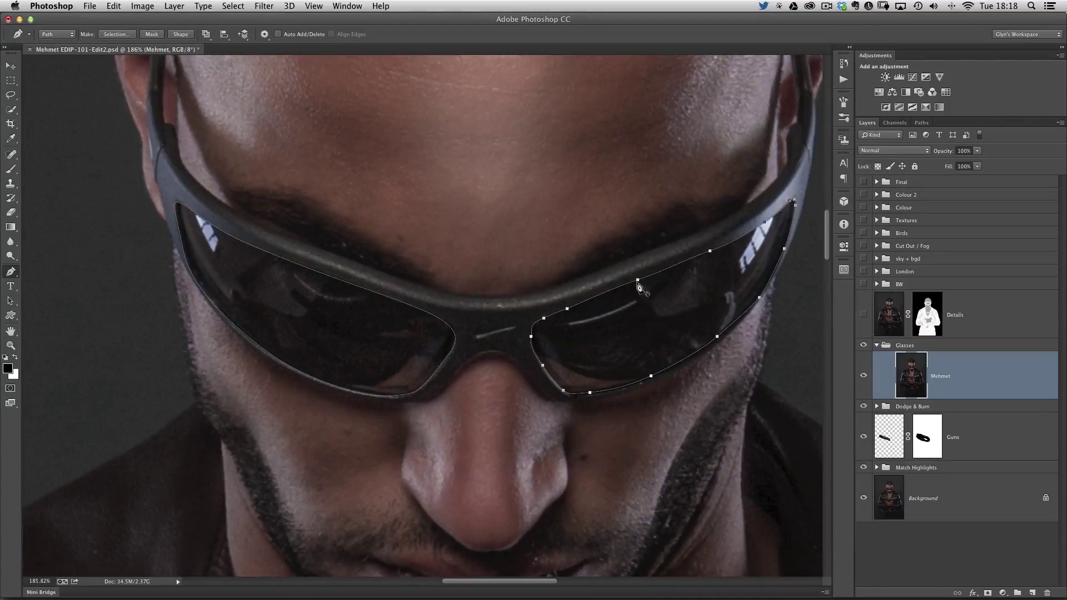
- Select the Work Path in the Paths panel and load it as a selection
left_click(921, 122)
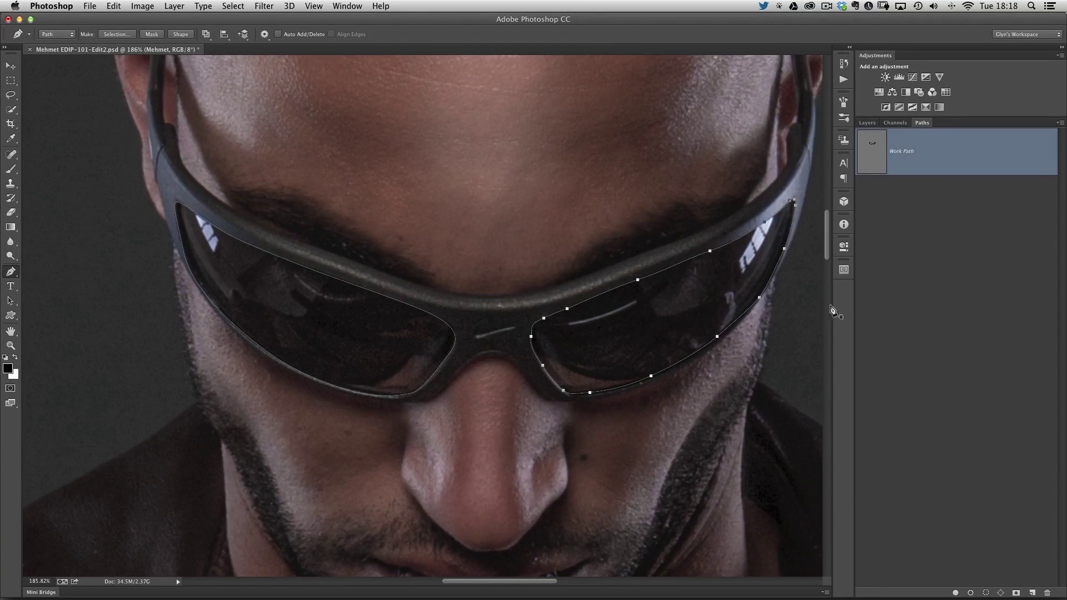
left_click(895, 241)
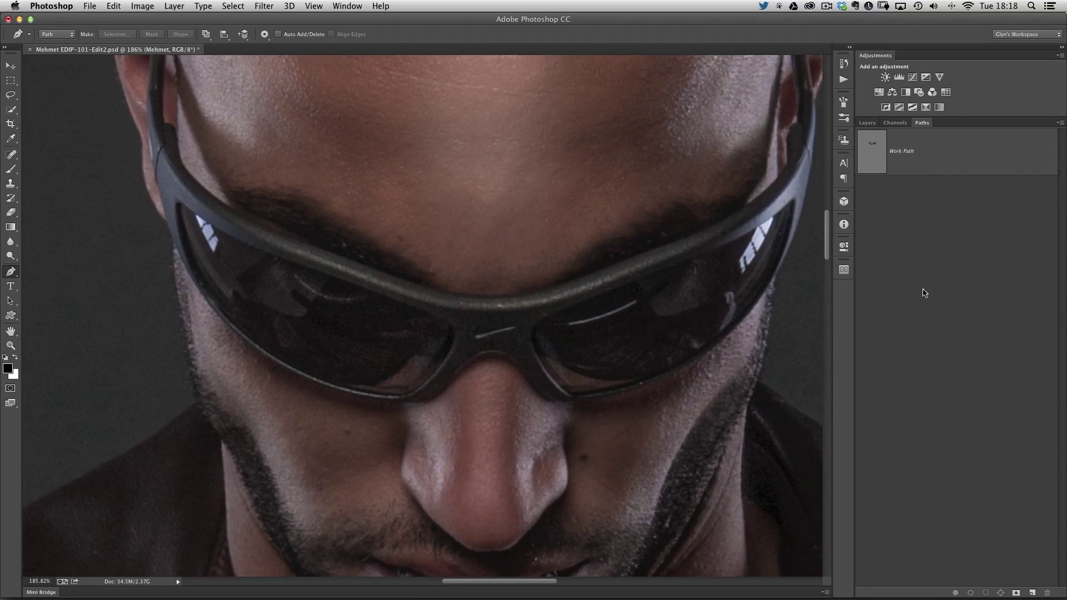
left_click(873, 152)
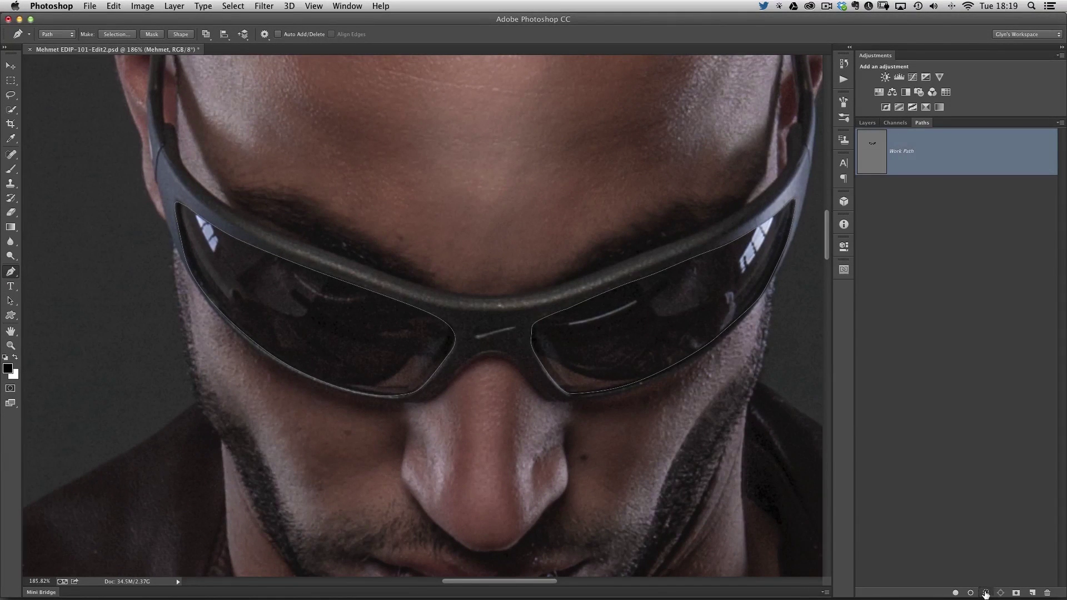
left_click(985, 593)
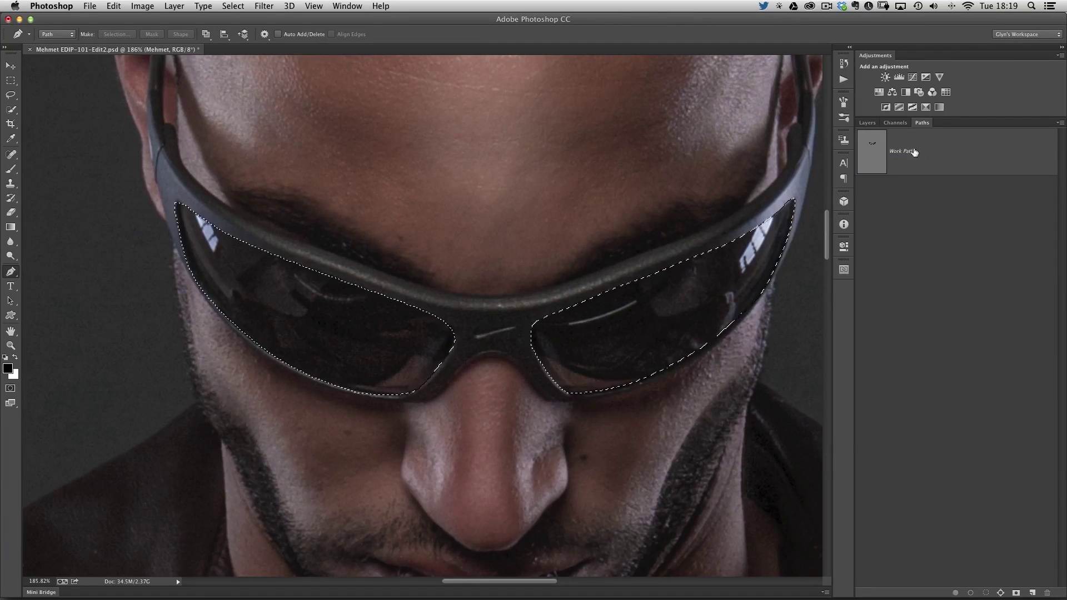
- Save the lens selection as a new channel named 'glasses'
left_click(867, 123)
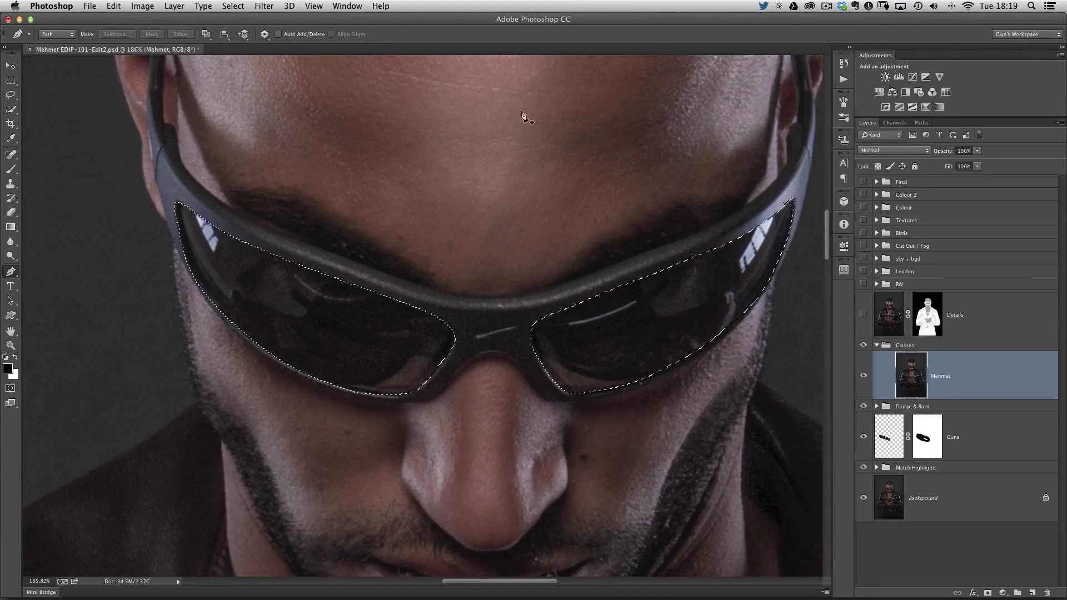
left_click(234, 6)
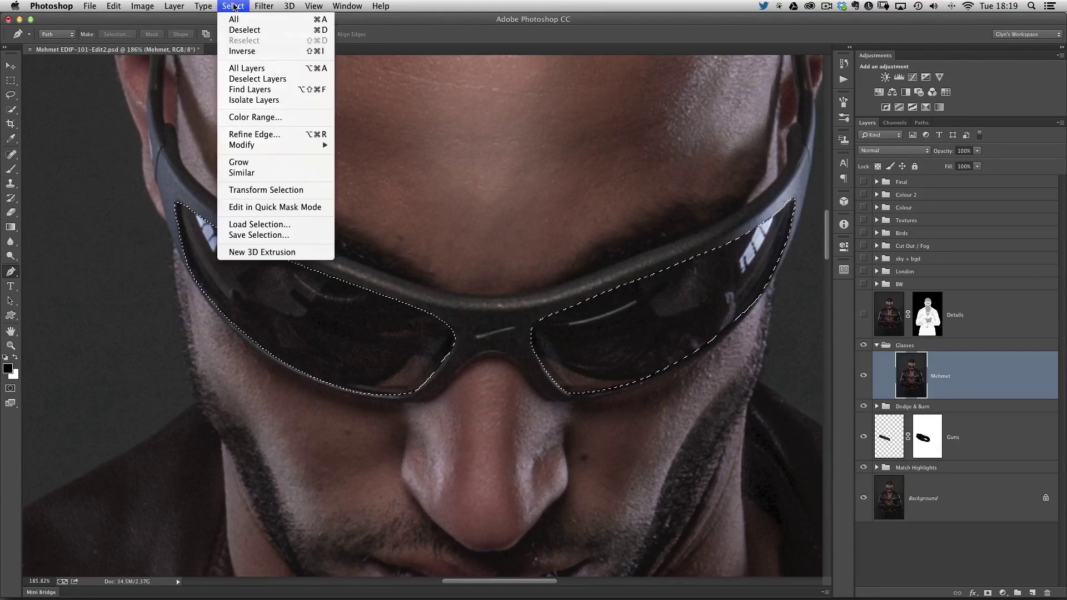
left_click(257, 236)
type("glasses")
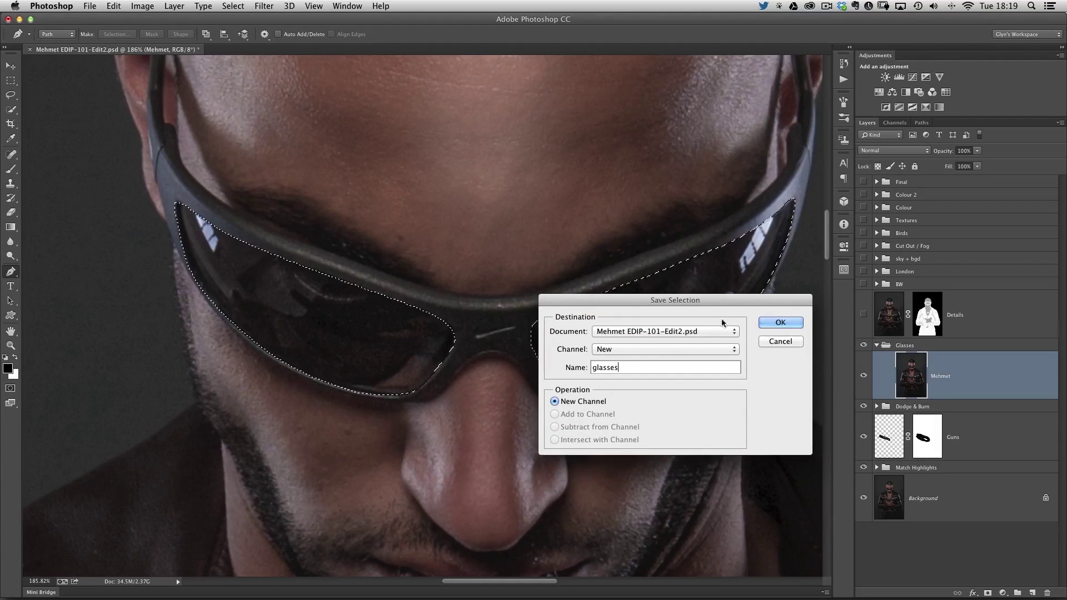
left_click(779, 323)
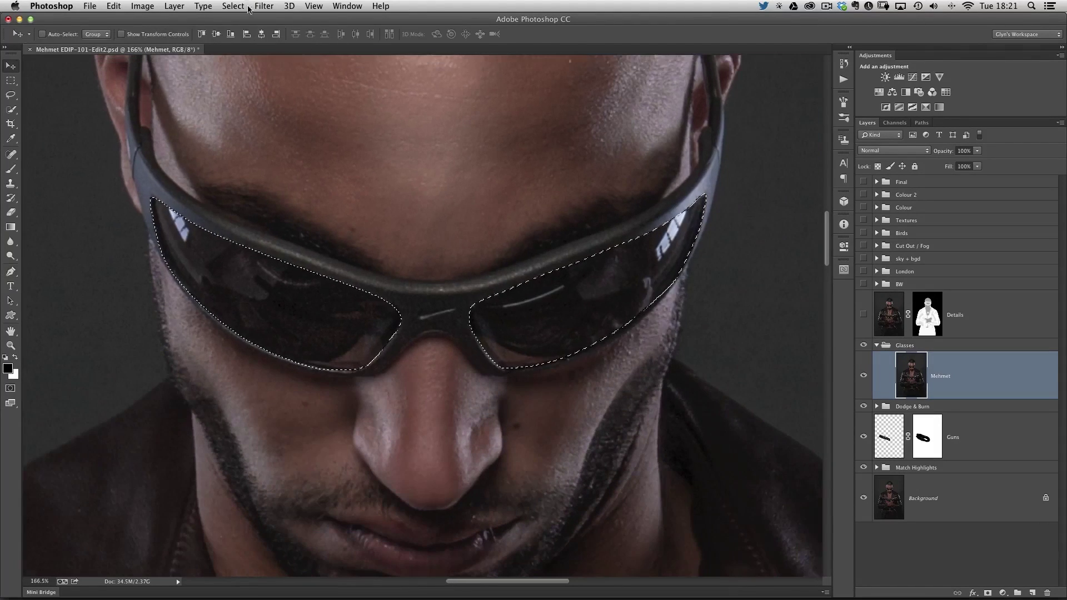
left_click(247, 6)
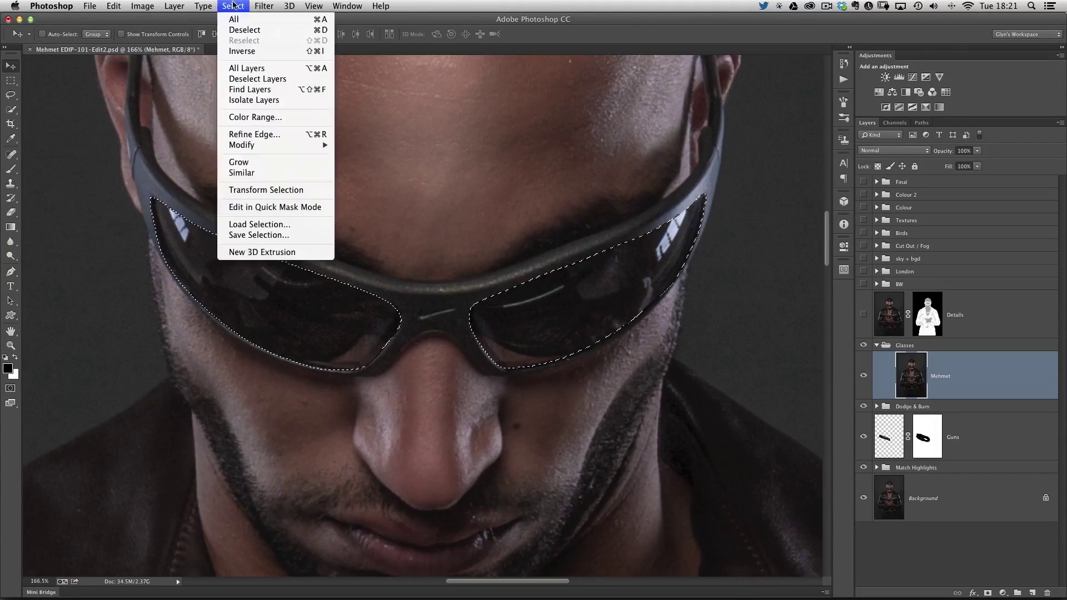
- Deselect the lens selection and zoom out to the full portrait
left_click(242, 30)
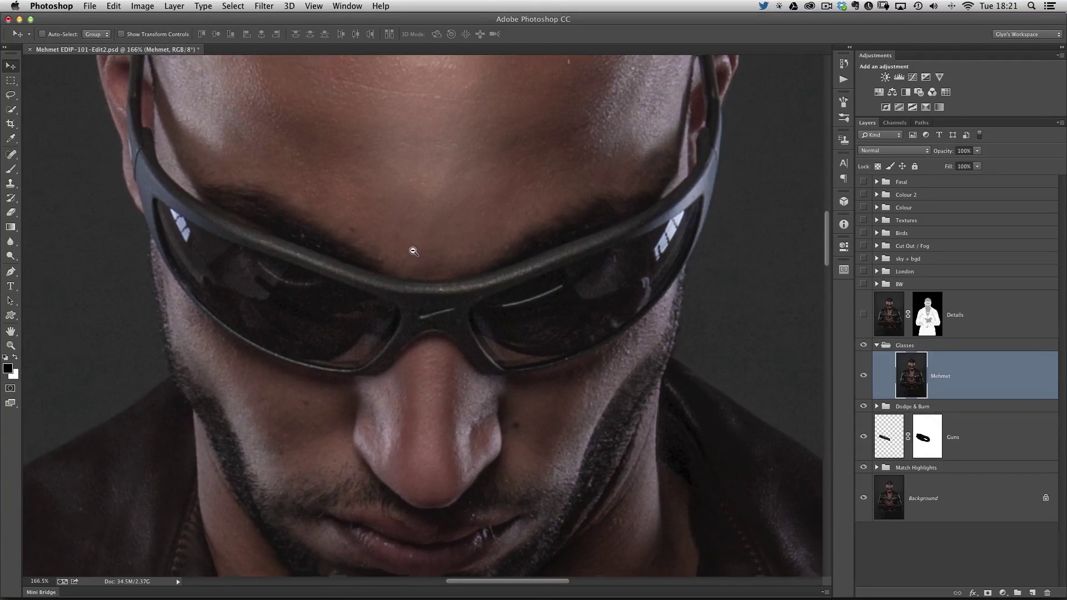
scroll(412, 250, "down", 3)
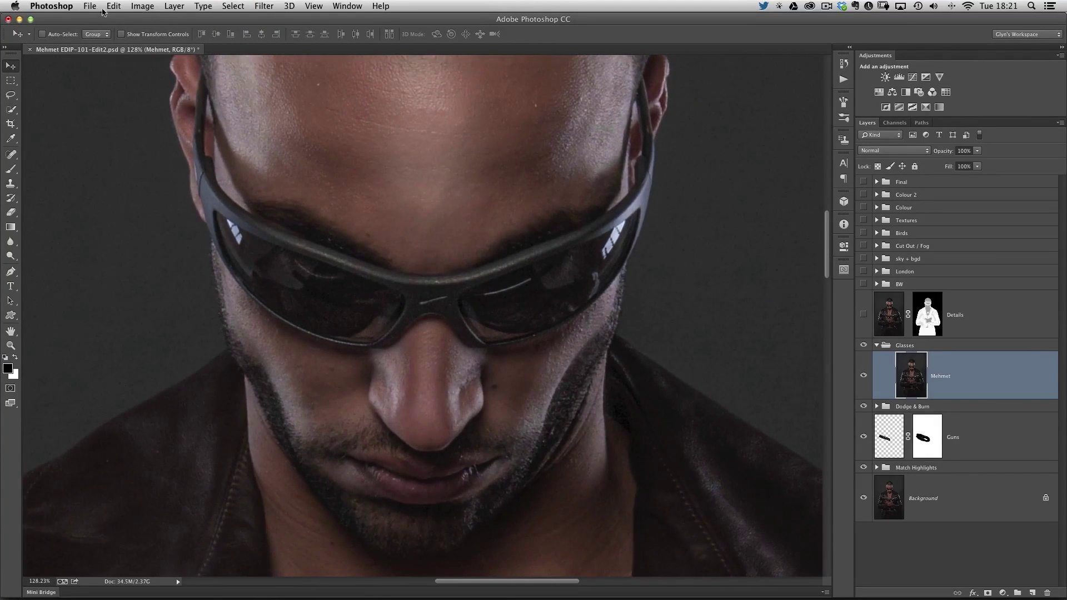
left_click(90, 6)
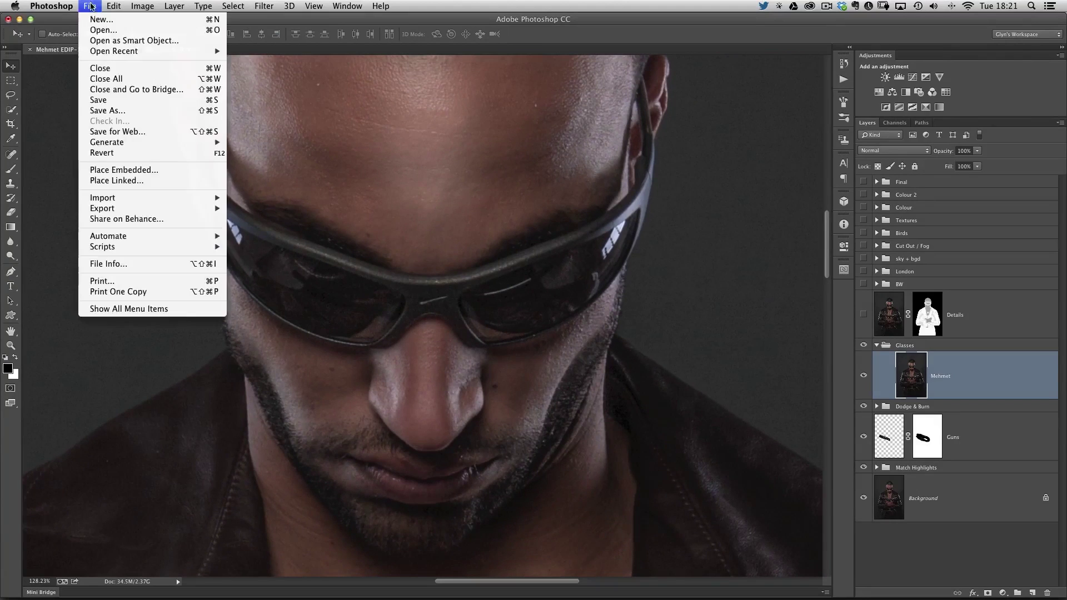
- Place the LONDON image from CITY_SCAPES into the portrait as an embedded layer
left_click(153, 171)
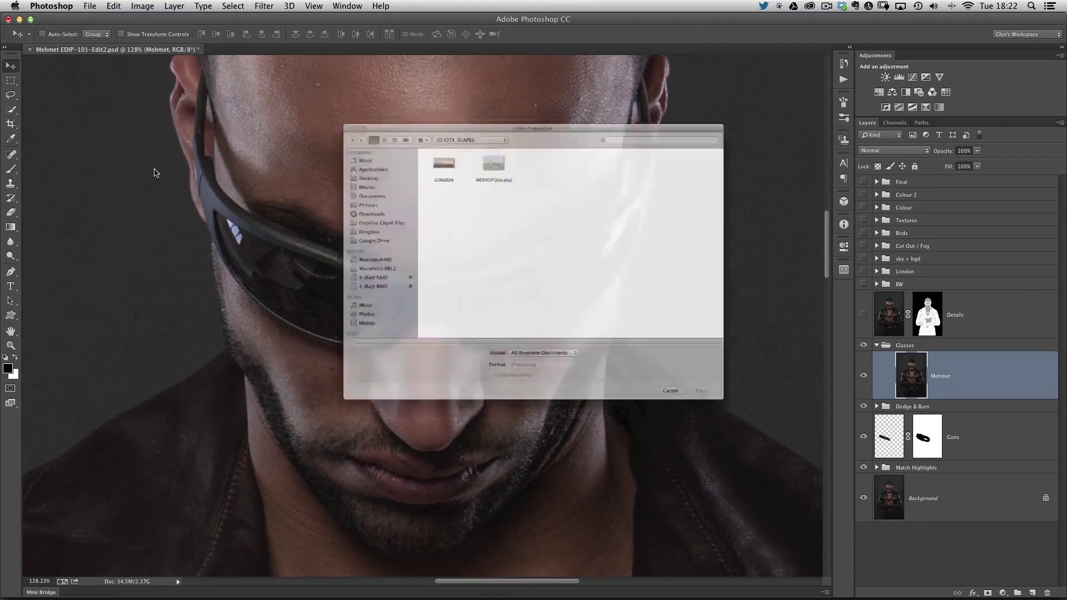
left_click_drag(542, 63, 541, 85)
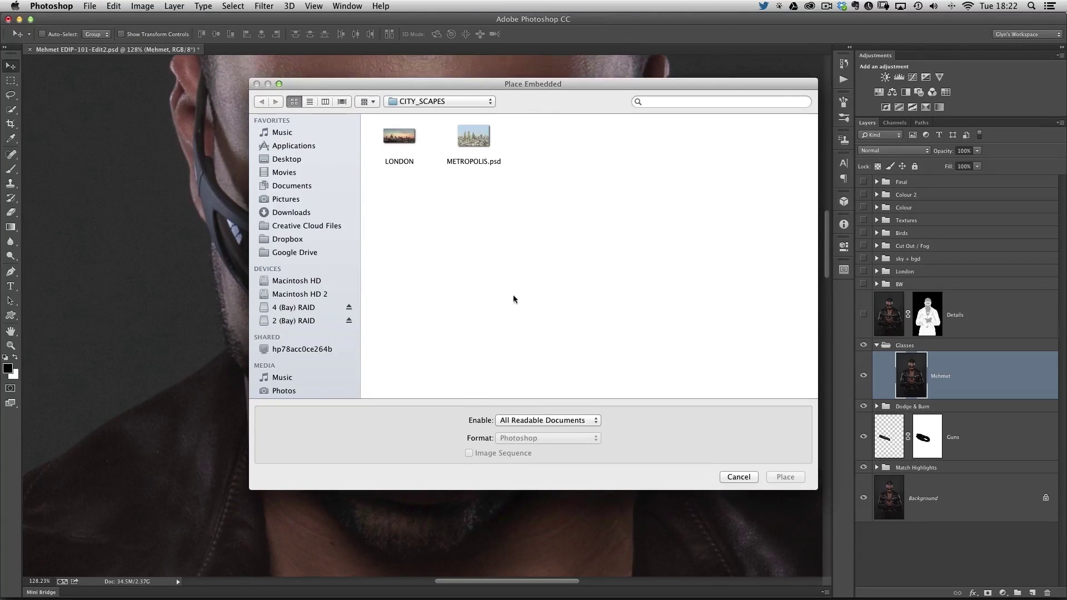
left_click(399, 139)
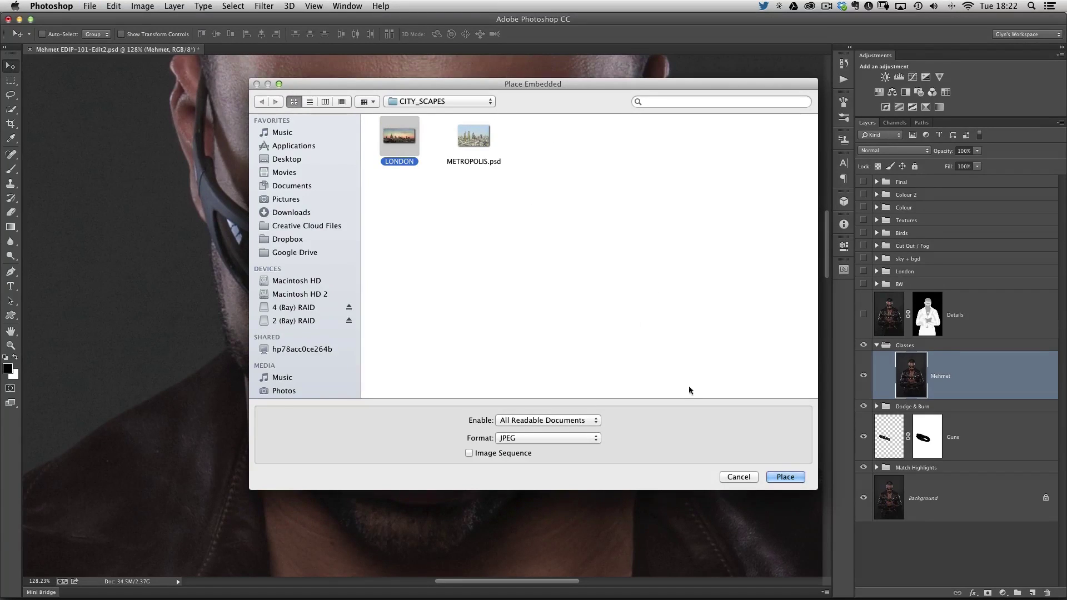
left_click(780, 477)
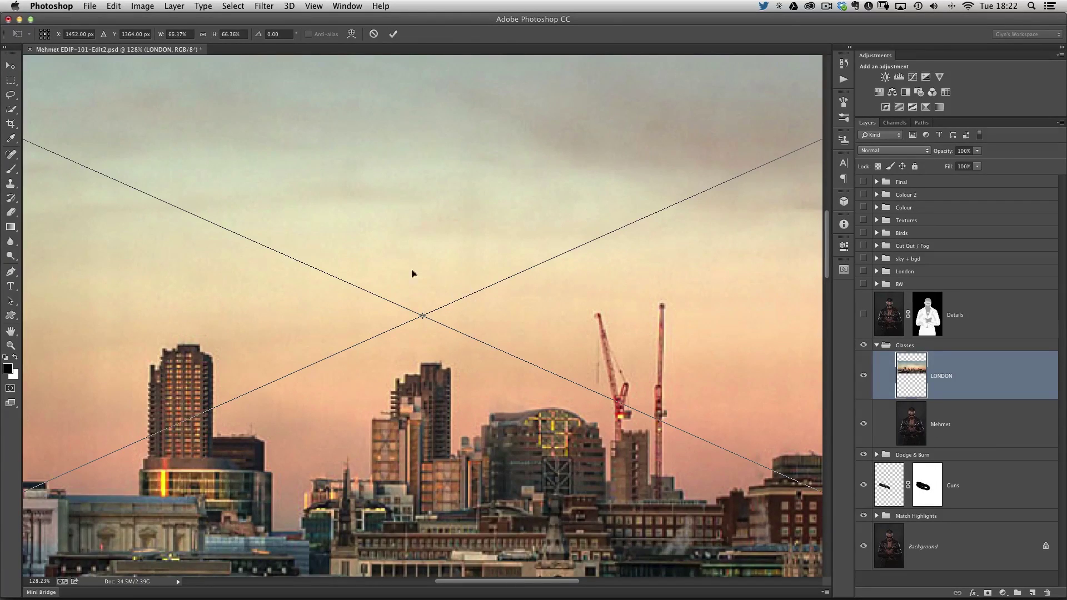
- Scale LONDON to about a fifth, position it over the eyes, and commit the transform
left_click_drag(428, 354, 386, 349)
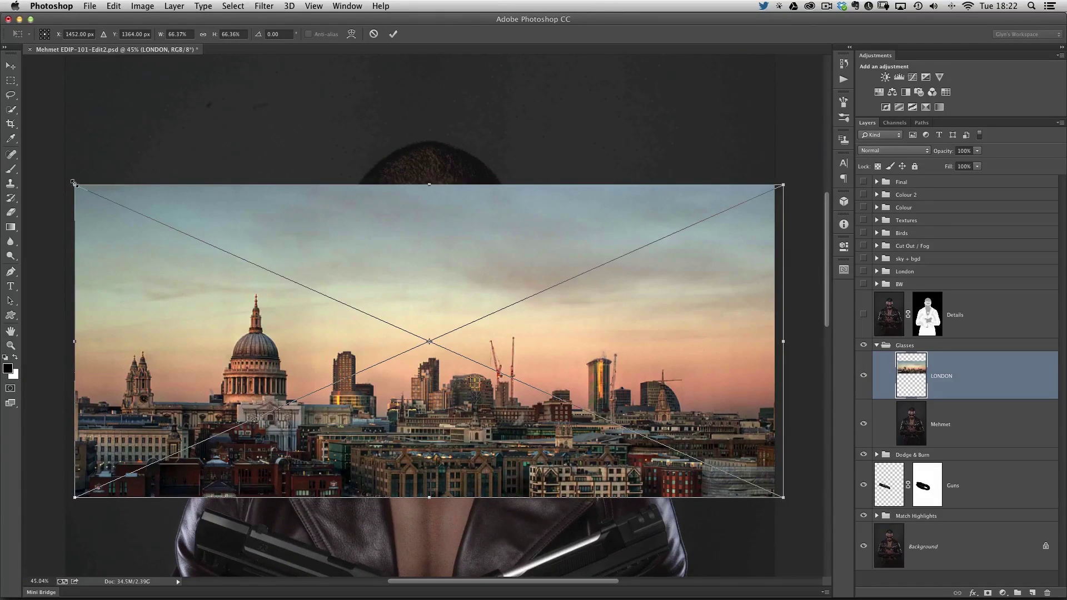
left_click_drag(73, 183, 339, 335)
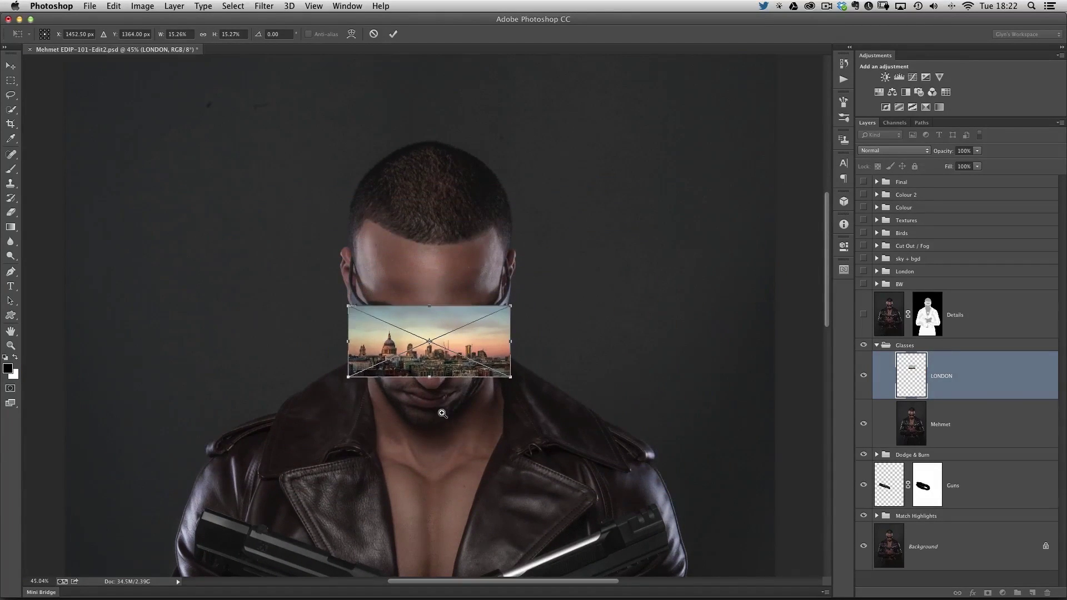
left_click_drag(445, 417, 488, 438)
left_click_drag(400, 235, 402, 338)
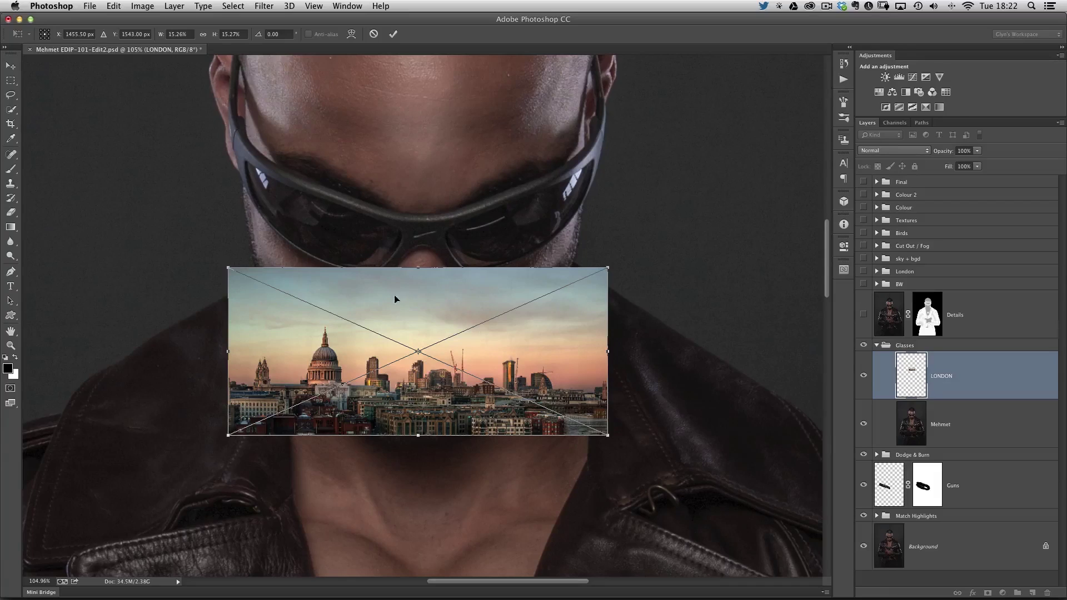
left_click_drag(409, 319, 416, 191)
mouse_move(942, 150)
left_mouse_down()
mouse_move(908, 150)
mouse_move(927, 153)
left_mouse_up()
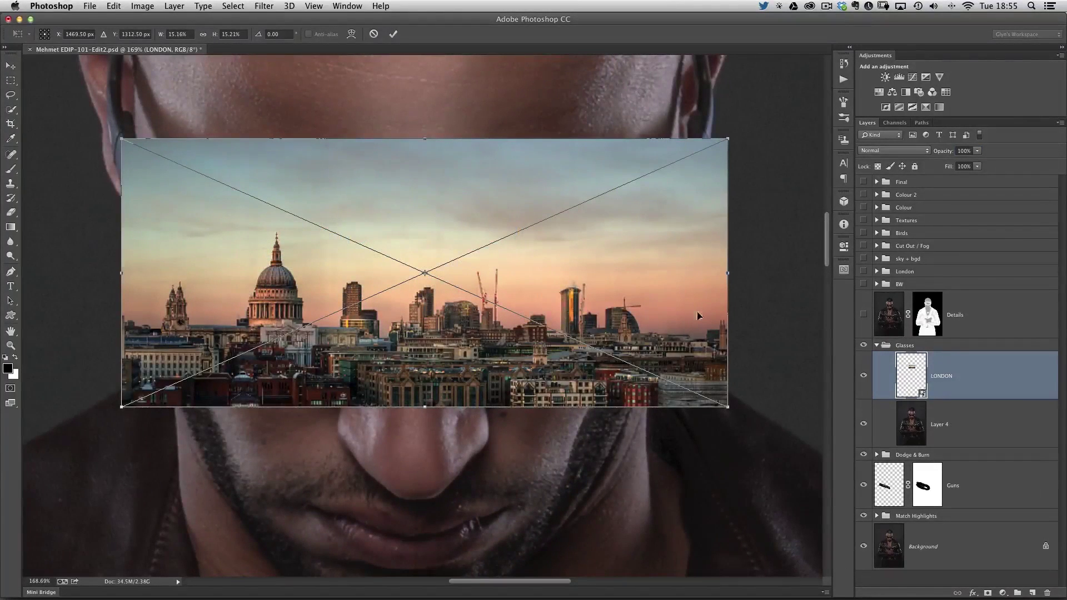
key("Return")
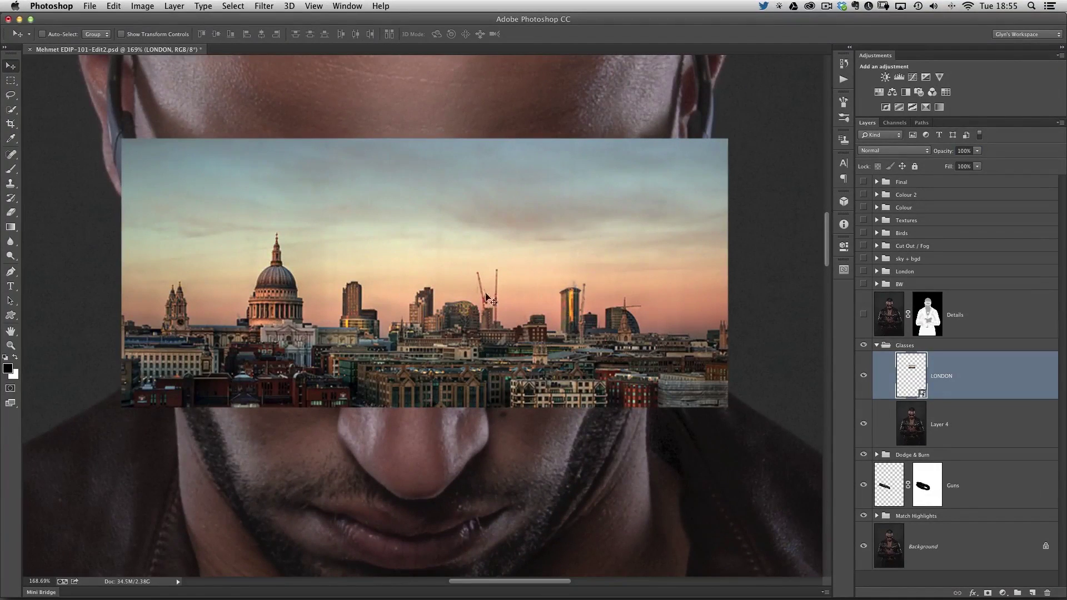
- Load the 'glasses' channel as a selection and add it as a layer mask on LONDON
left_click(234, 7)
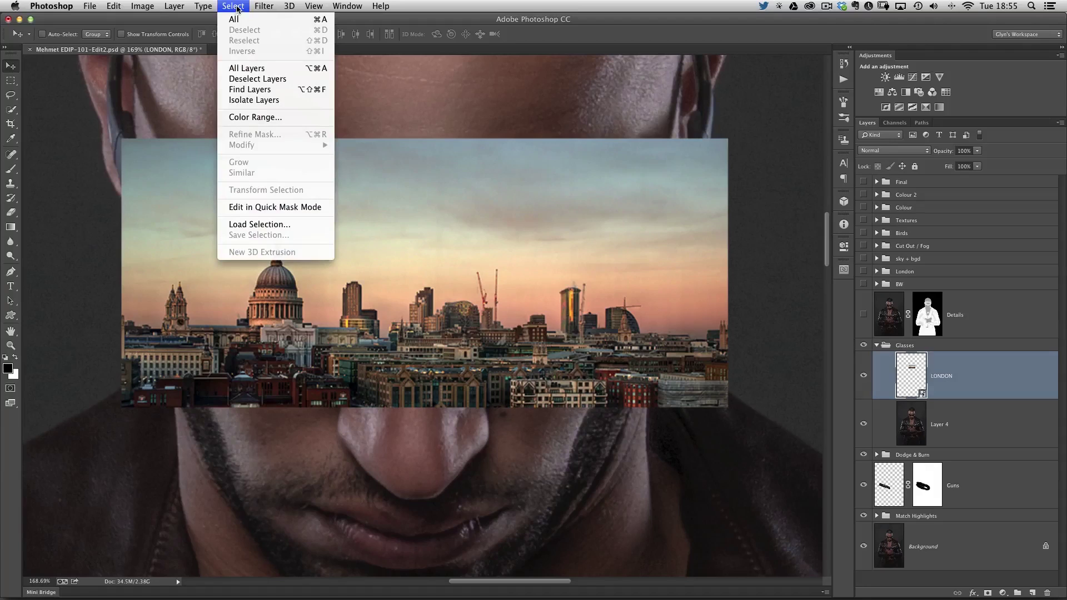
left_click(267, 225)
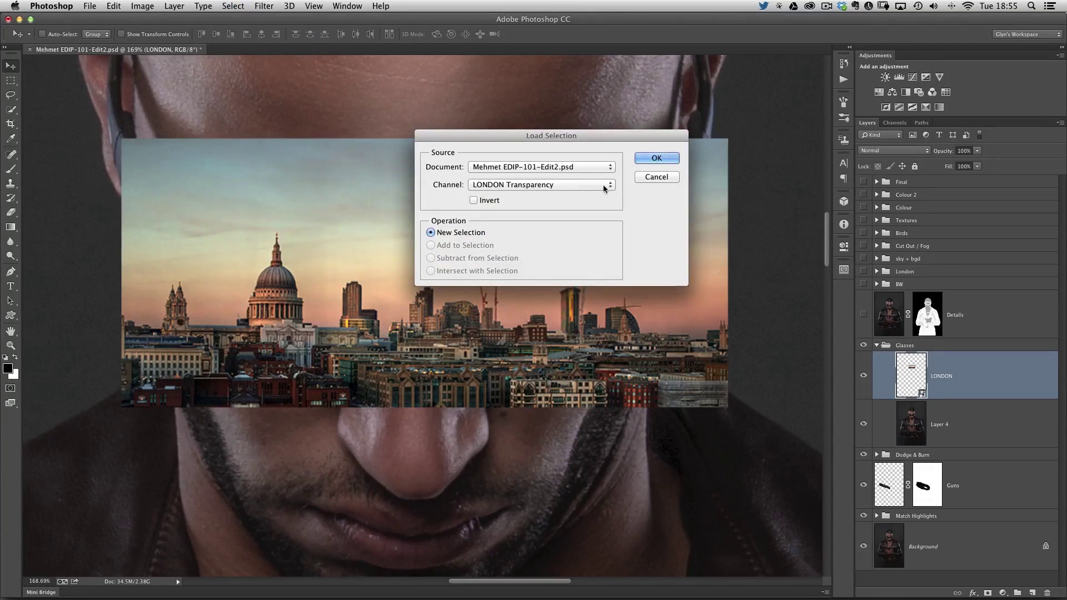
left_click(570, 184)
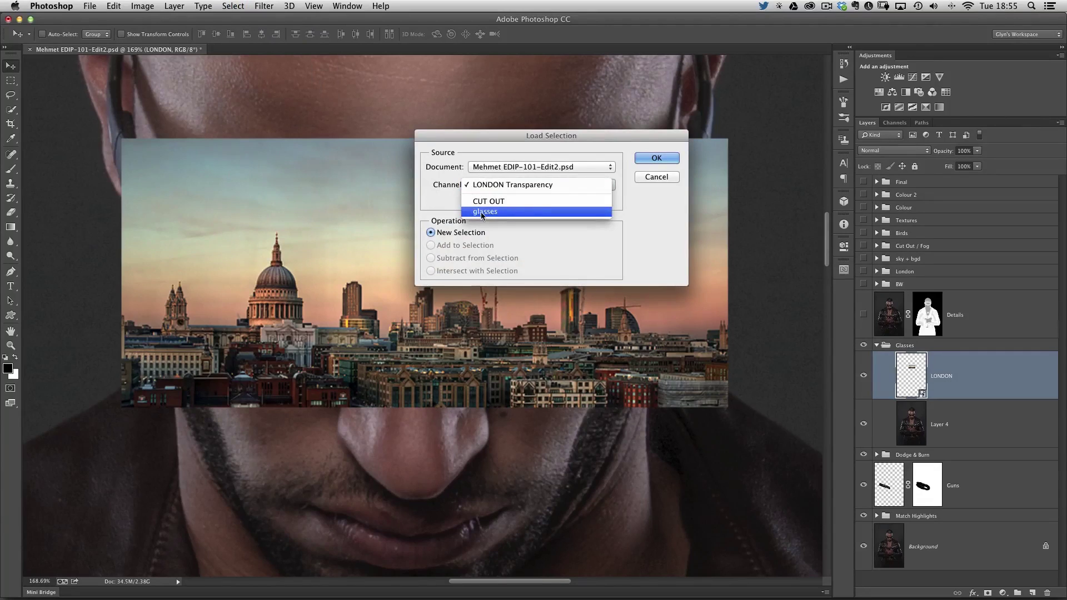
left_click(511, 213)
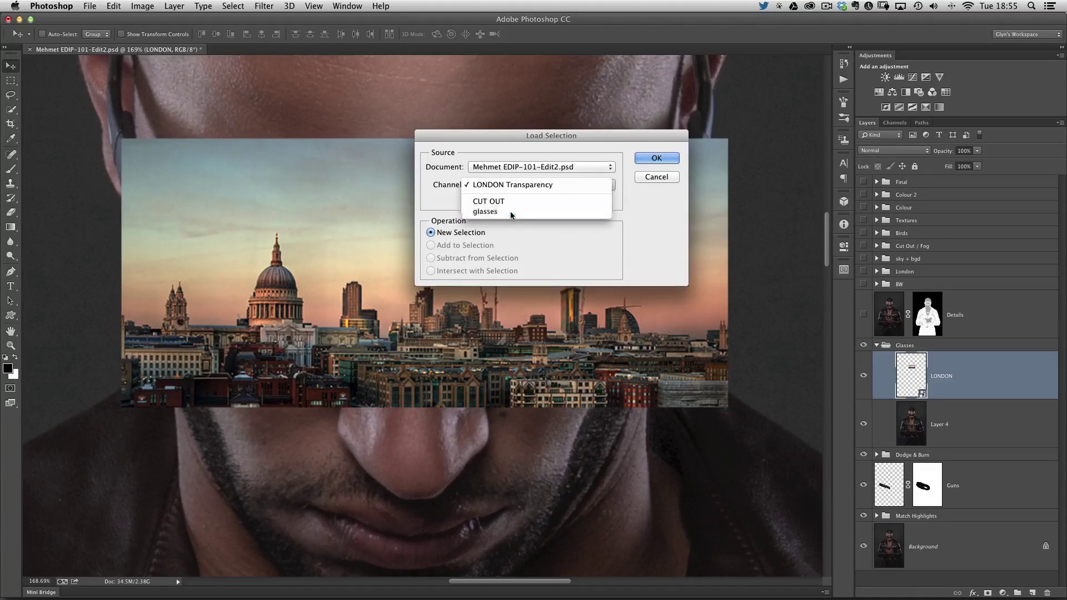
left_click(657, 158)
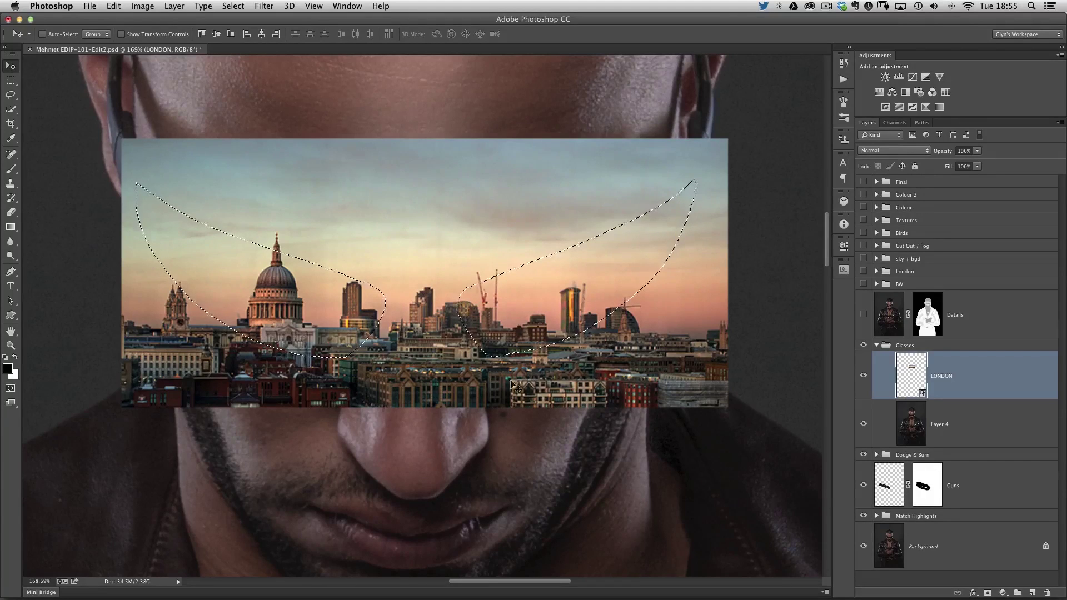
left_click(499, 335)
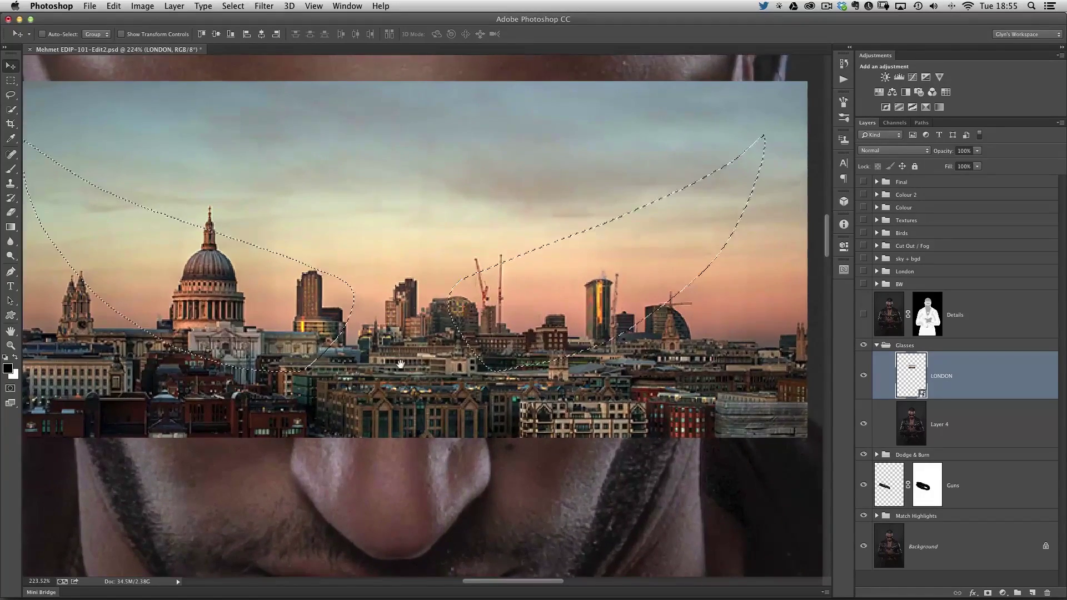
left_click(499, 335)
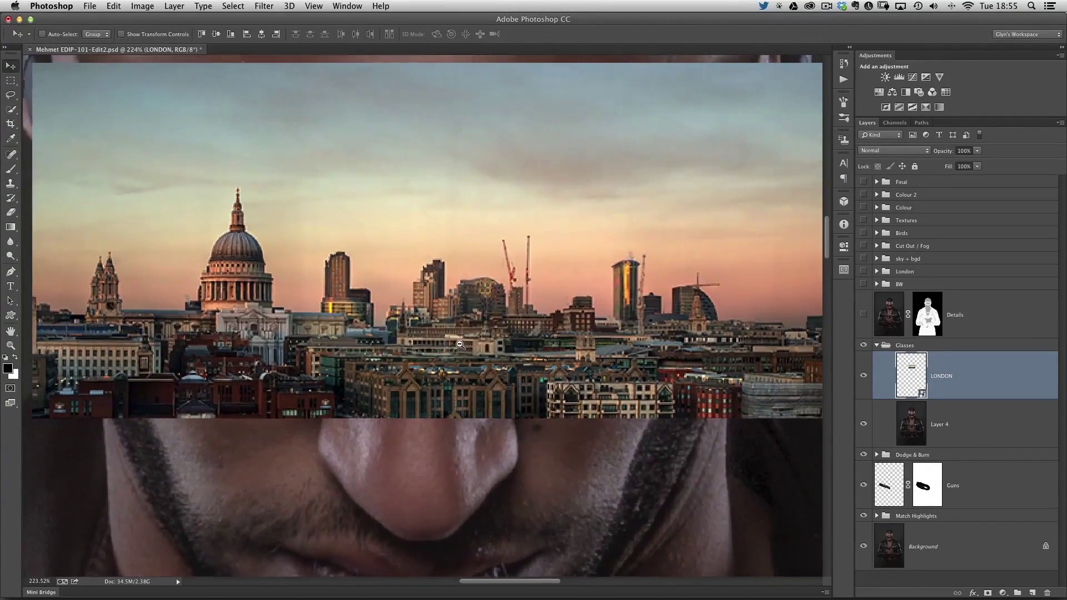
scroll(465, 345, "down", 1)
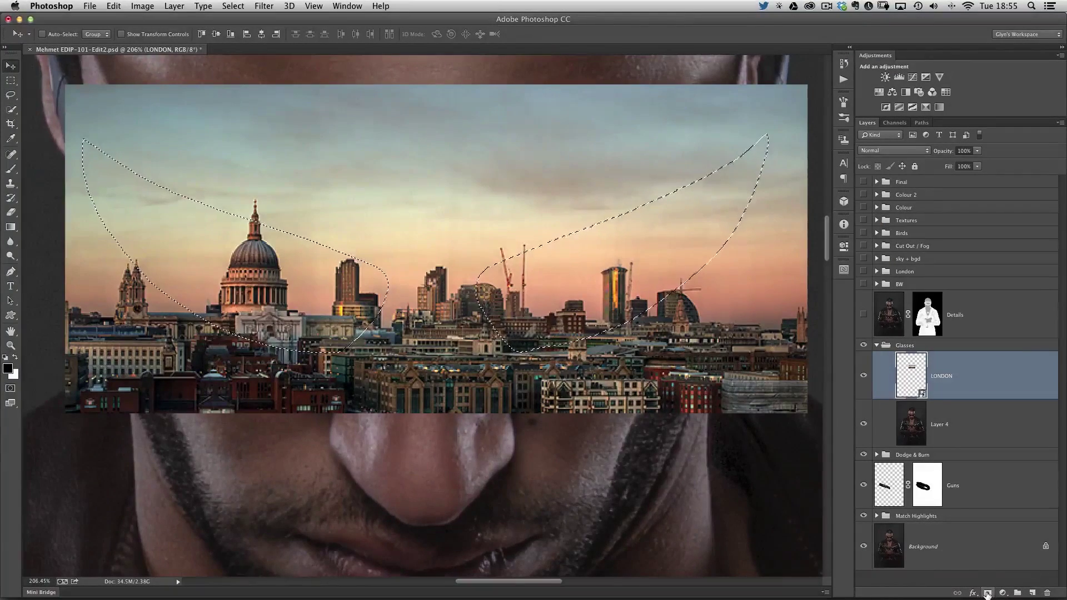
left_click(987, 594)
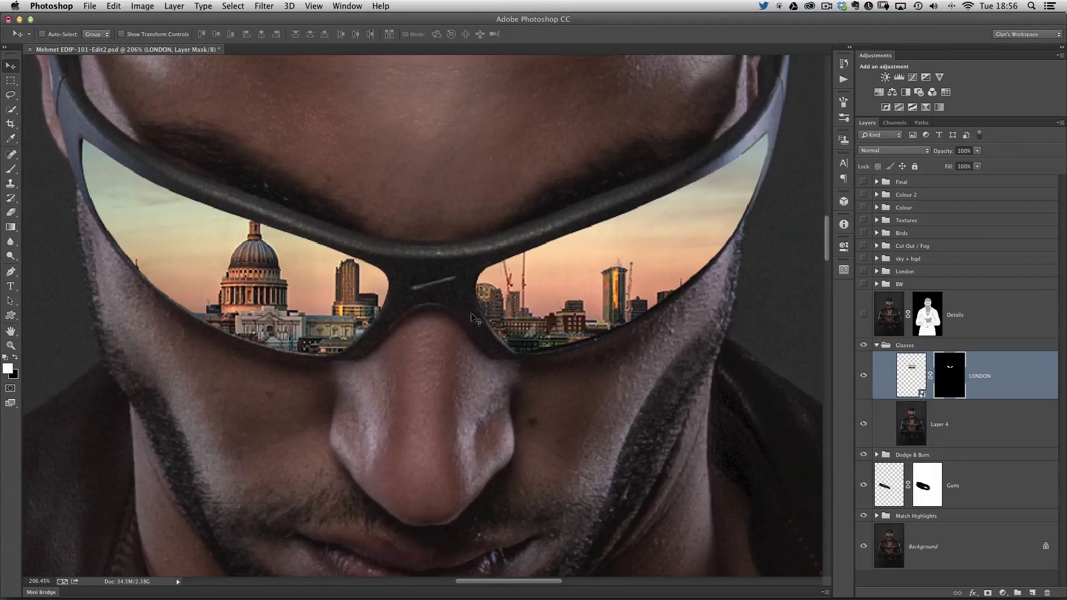
- Unlink the LONDON image from its mask, shift the city within the lenses, then relink them
scroll(503, 349, "down", 3)
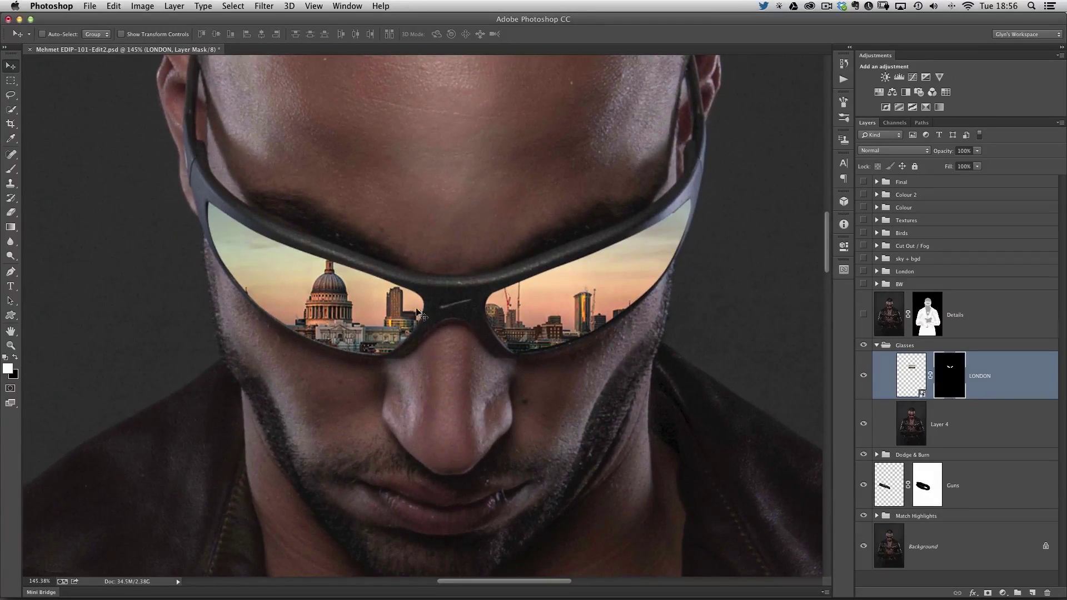
left_click(910, 383)
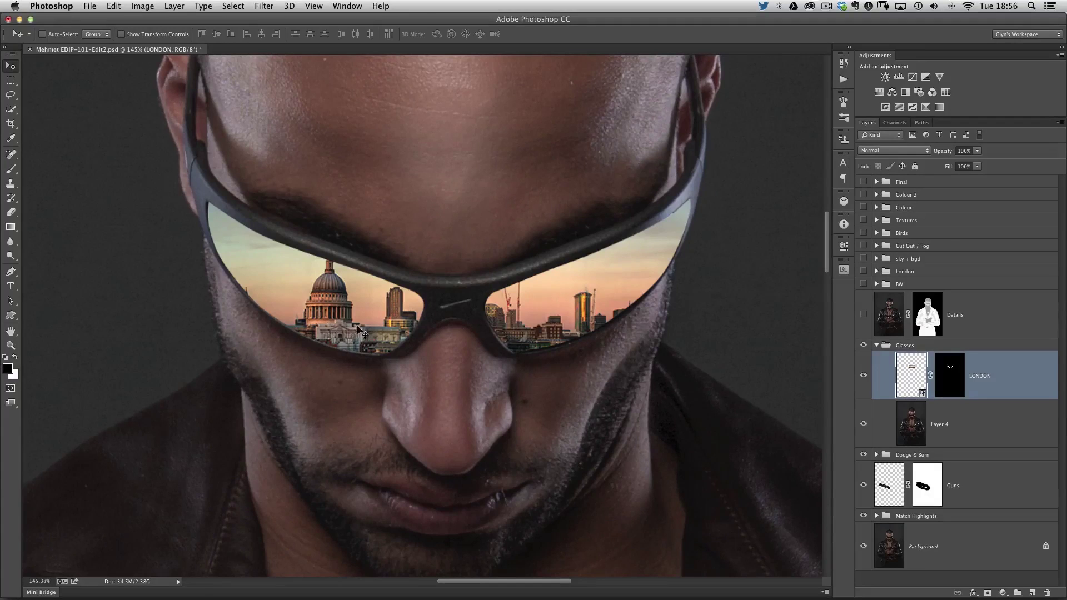
left_click_drag(361, 340, 411, 355)
key("super+z")
left_click(931, 376)
left_click_drag(373, 316, 369, 290)
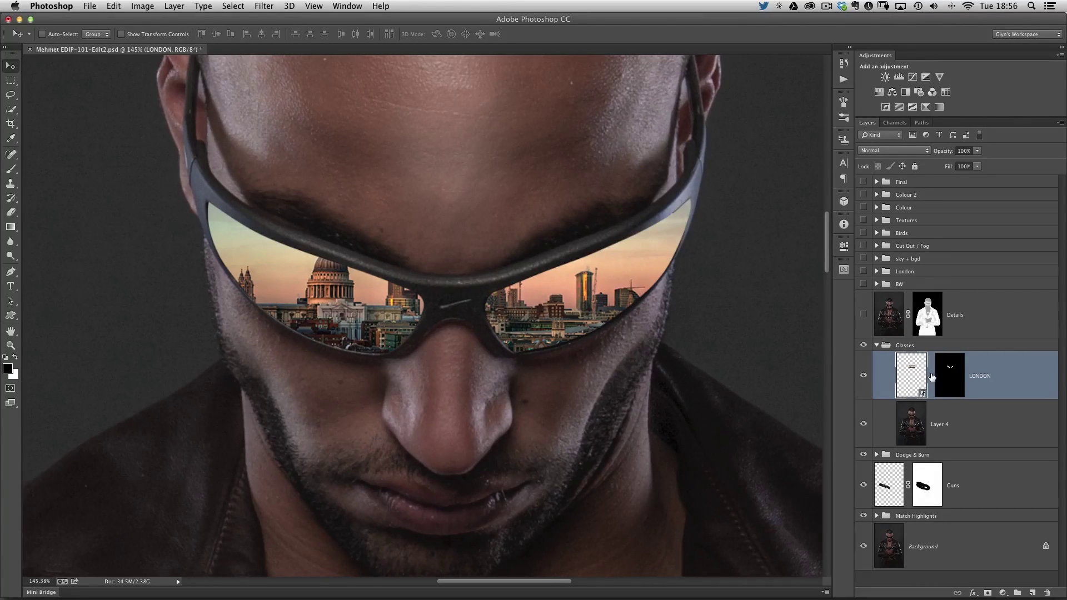
left_click(931, 376)
- Briefly fade the LONDON layer, then set its opacity back to 99%
left_click_drag(945, 154, 906, 149)
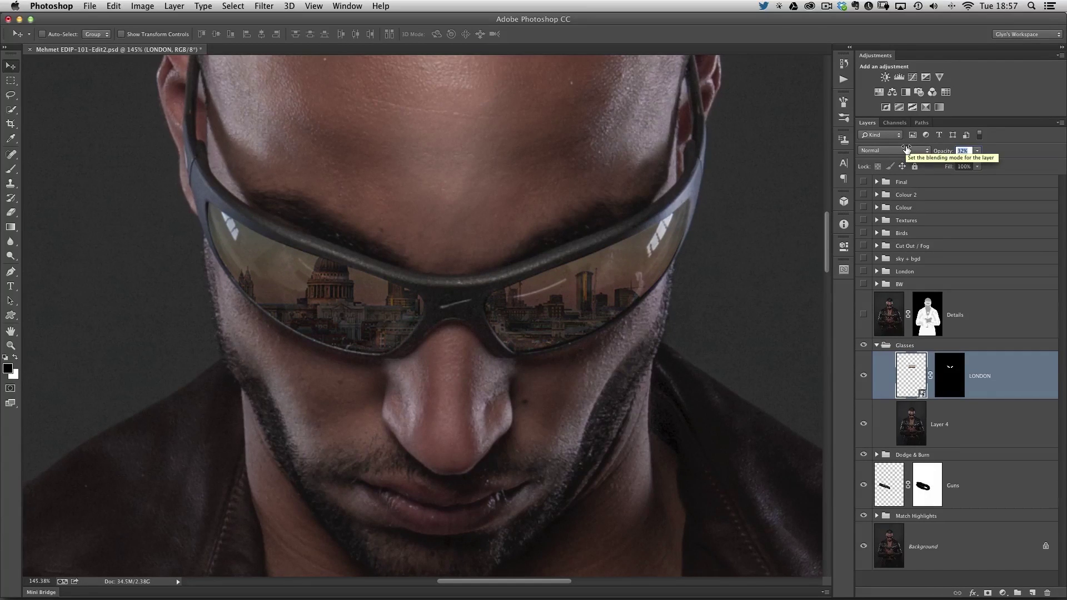
type("99")
key("Return")
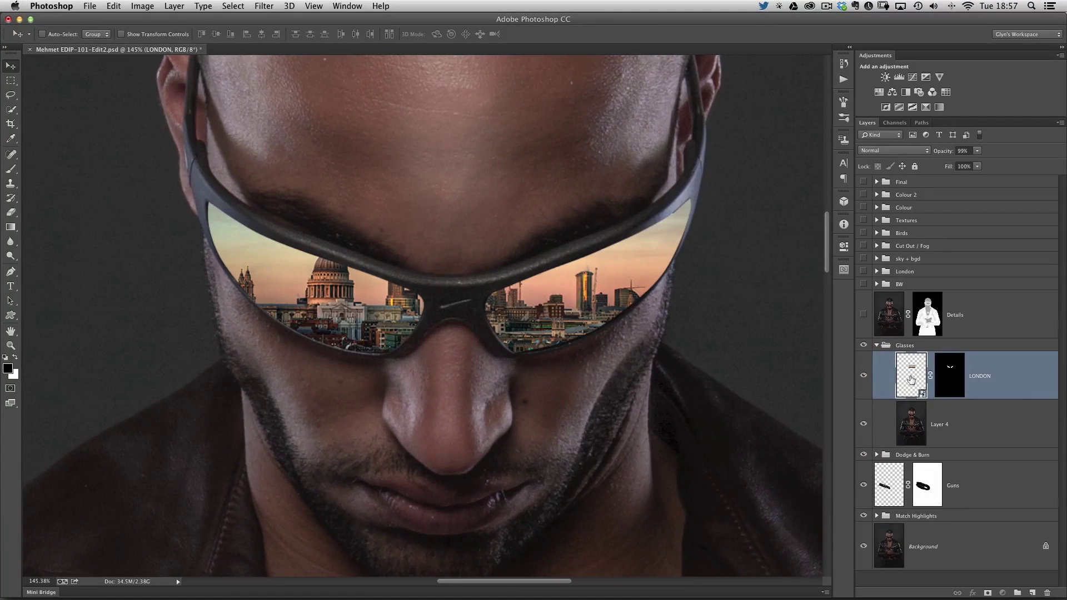
- Open the Filter > Distort > Pinch filter on LONDON and reset its amount to zero
left_click(263, 6)
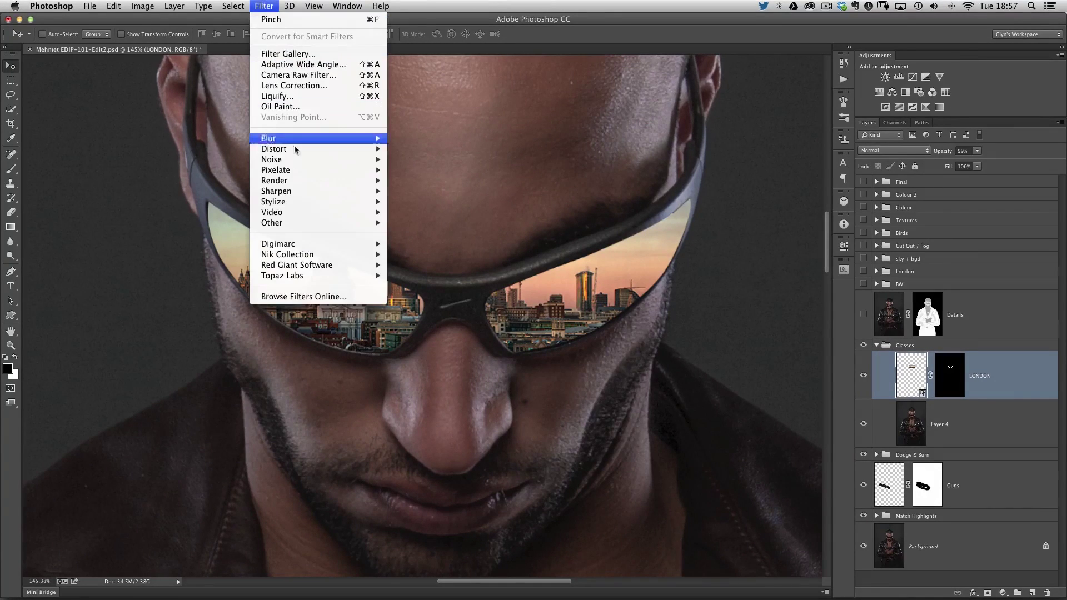
mouse_move(283, 150)
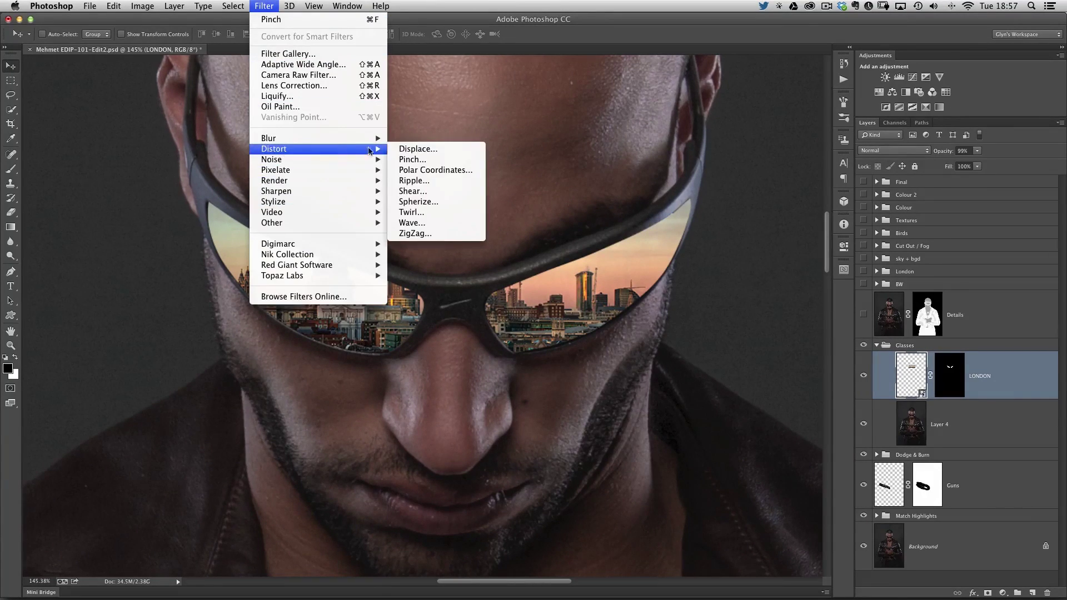
left_click(425, 159)
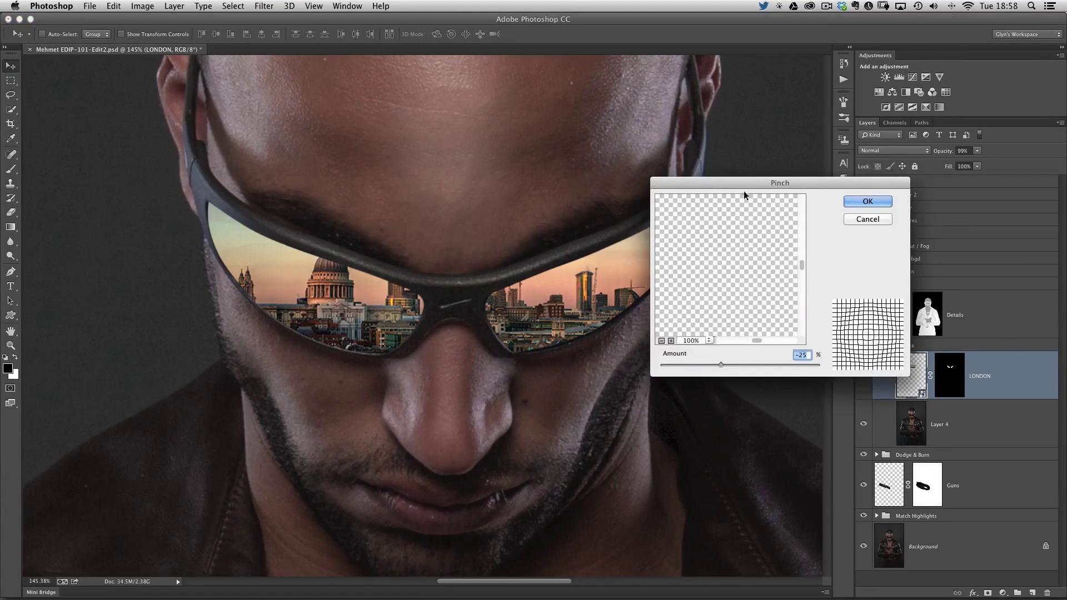
left_click_drag(762, 187, 742, 199)
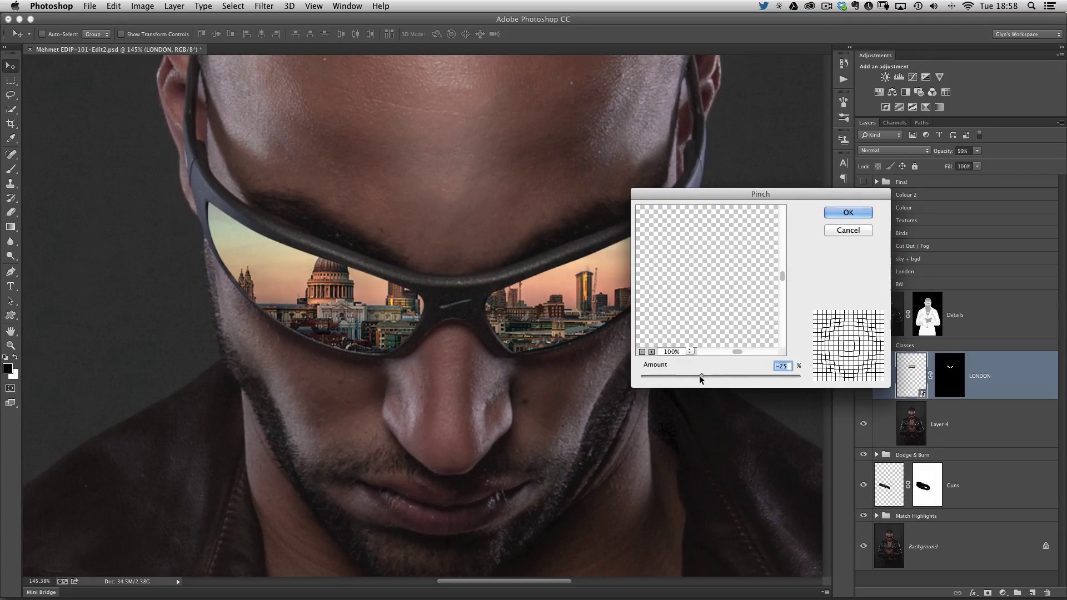
left_click_drag(698, 375, 720, 376)
key("alt")
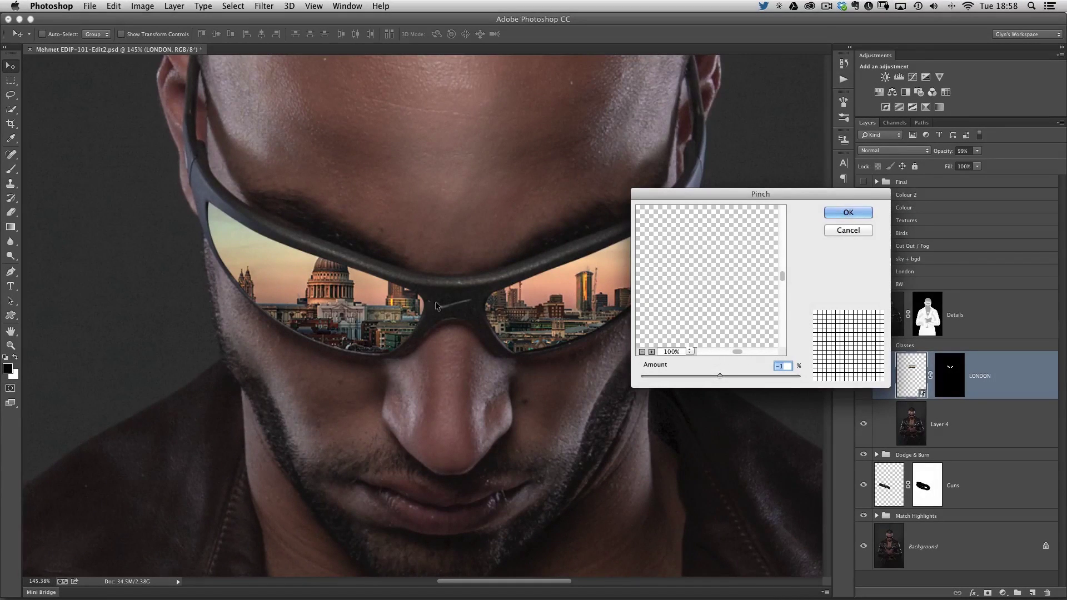
left_click_drag(719, 375, 707, 373)
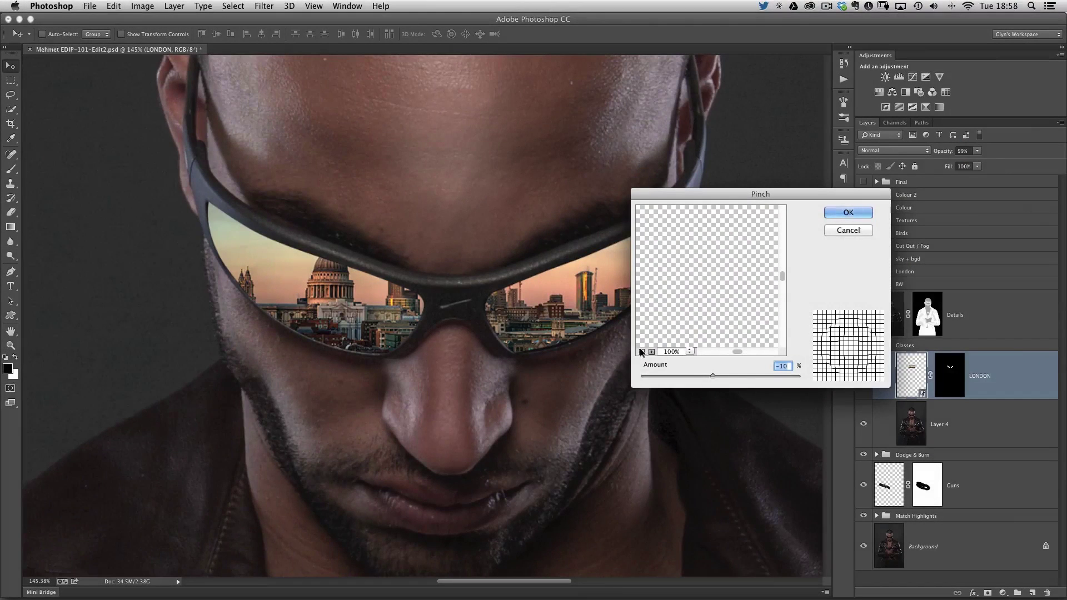
- Frame the glasses in the Pinch preview, tune the negative amount, and apply the filter
left_click(642, 352)
left_click(642, 351)
left_click(641, 352)
left_click(642, 351)
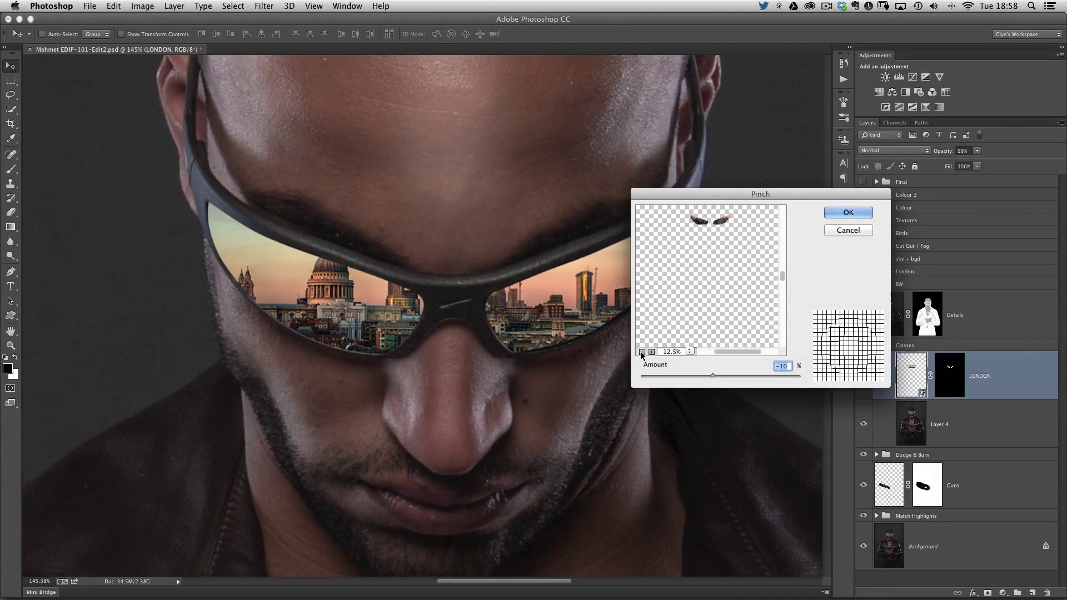
left_click_drag(705, 225, 697, 285)
left_click(651, 351)
left_click(651, 352)
left_click(651, 352)
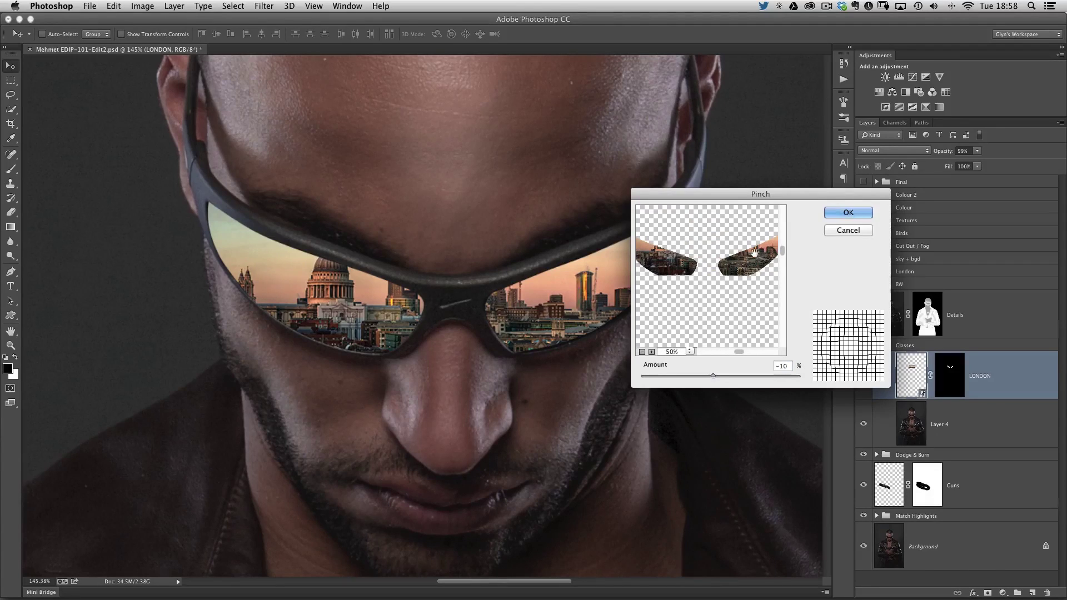
left_click_drag(711, 374, 714, 375)
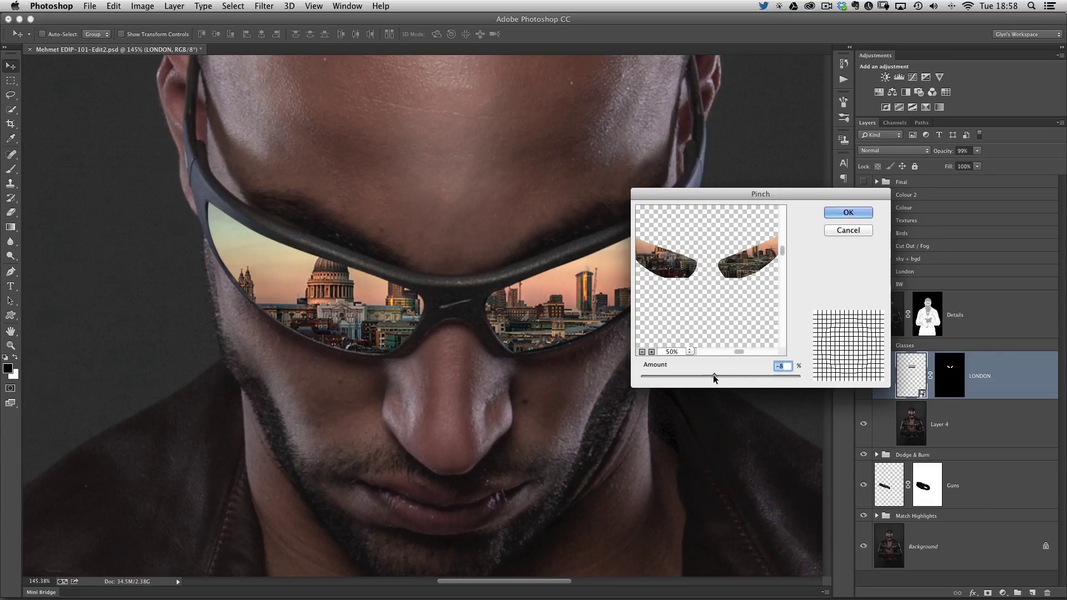
left_click_drag(714, 374, 708, 372)
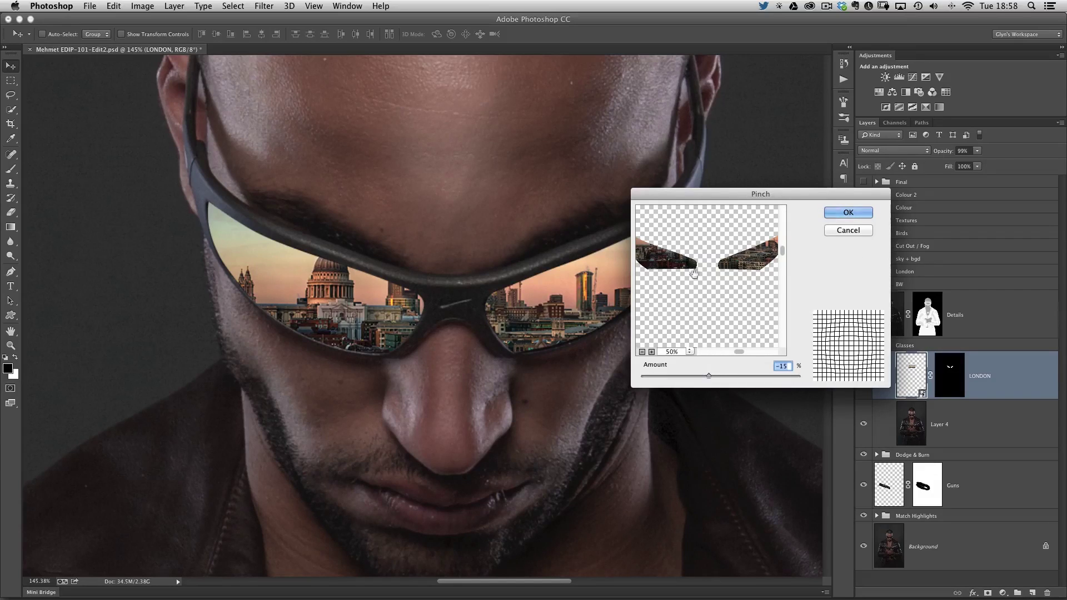
left_click(848, 213)
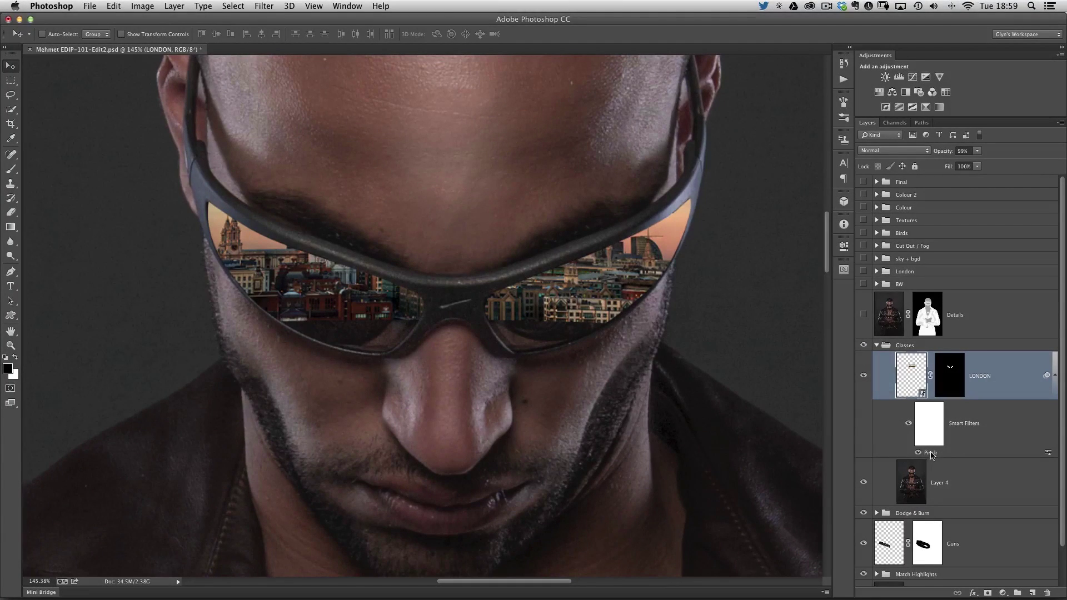
- Reopen the Pinch smart filter and weaken its amount from -15 to -10
double_click(931, 454)
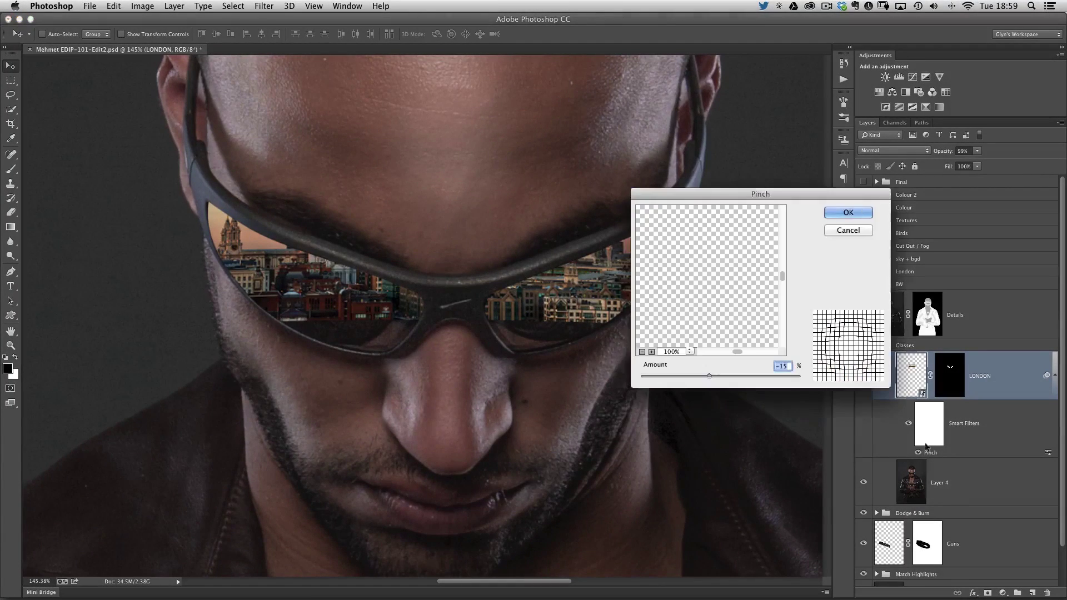
left_click_drag(750, 194, 759, 206)
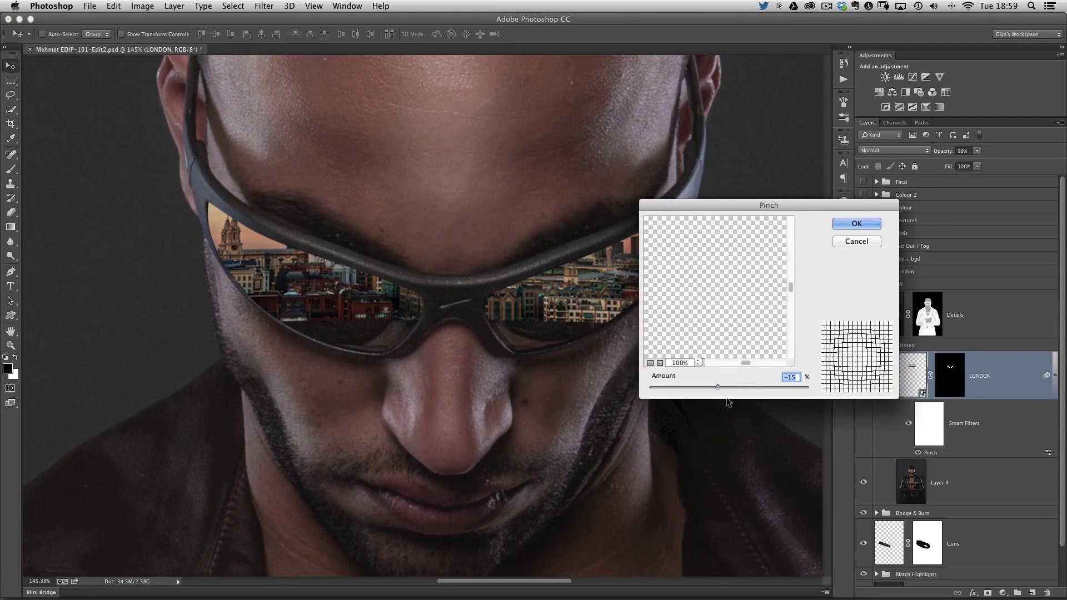
left_click_drag(718, 386, 721, 386)
left_click(837, 226)
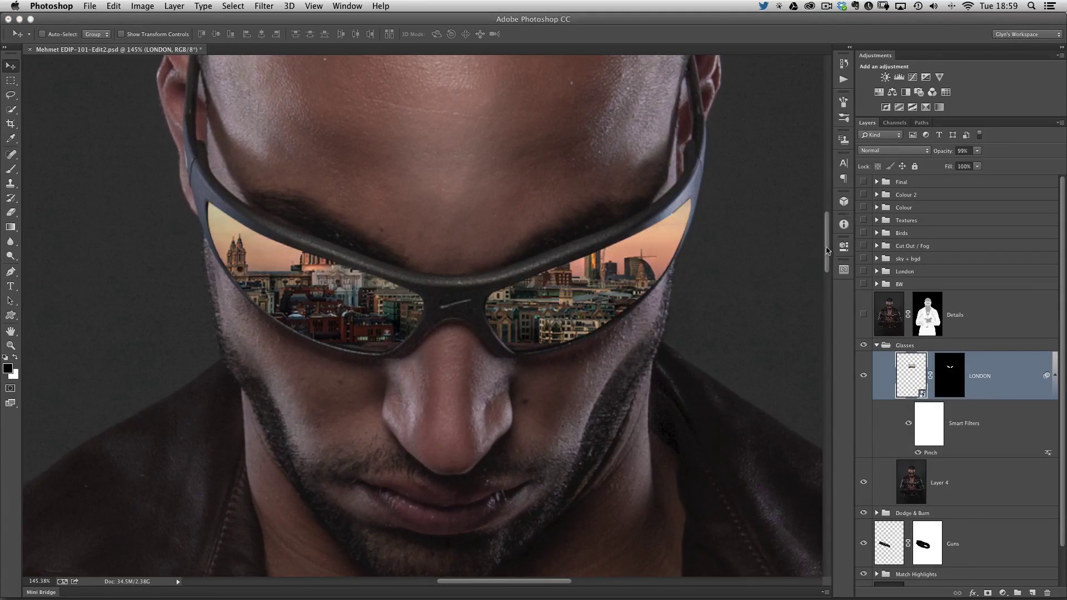
- Add a Hue/Saturation adjustment above LONDON and lower its saturation to -44
left_click(879, 93)
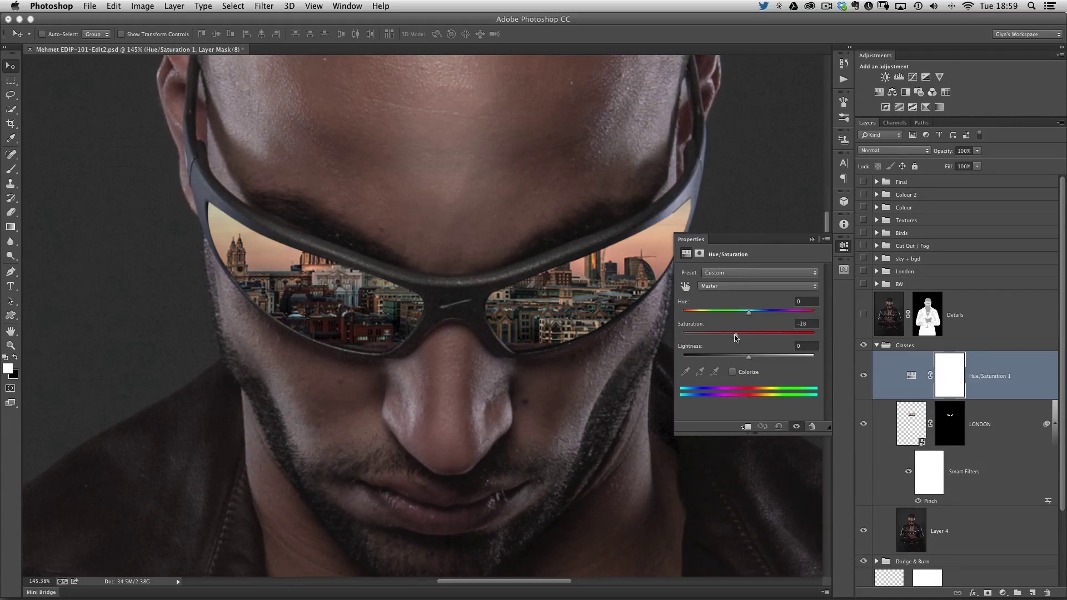
left_click_drag(725, 338, 725, 338)
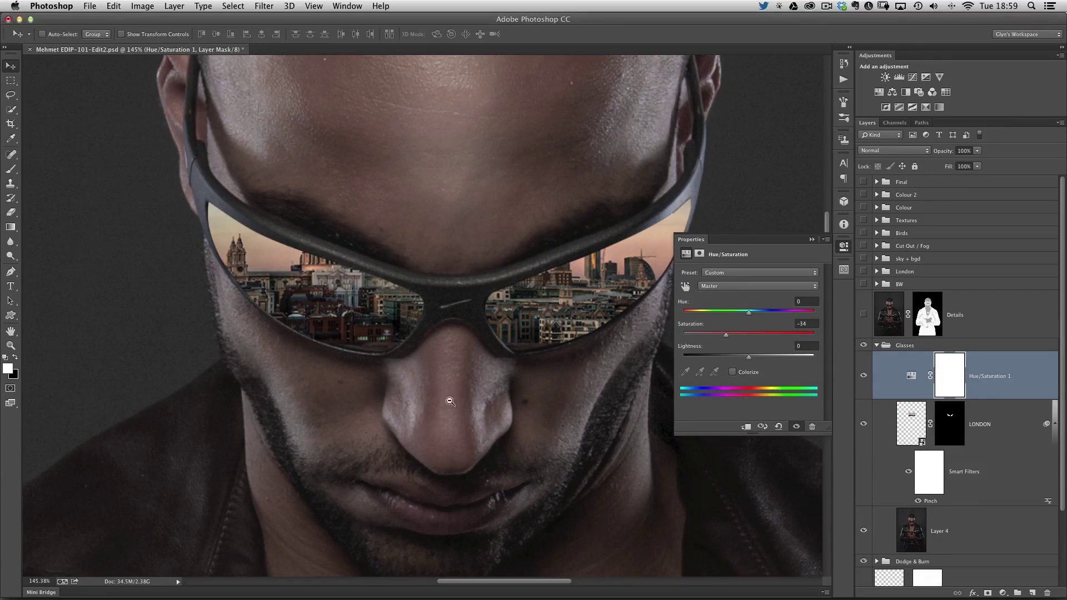
left_click(448, 381, "alt+super")
scroll(484, 356, "down", 5)
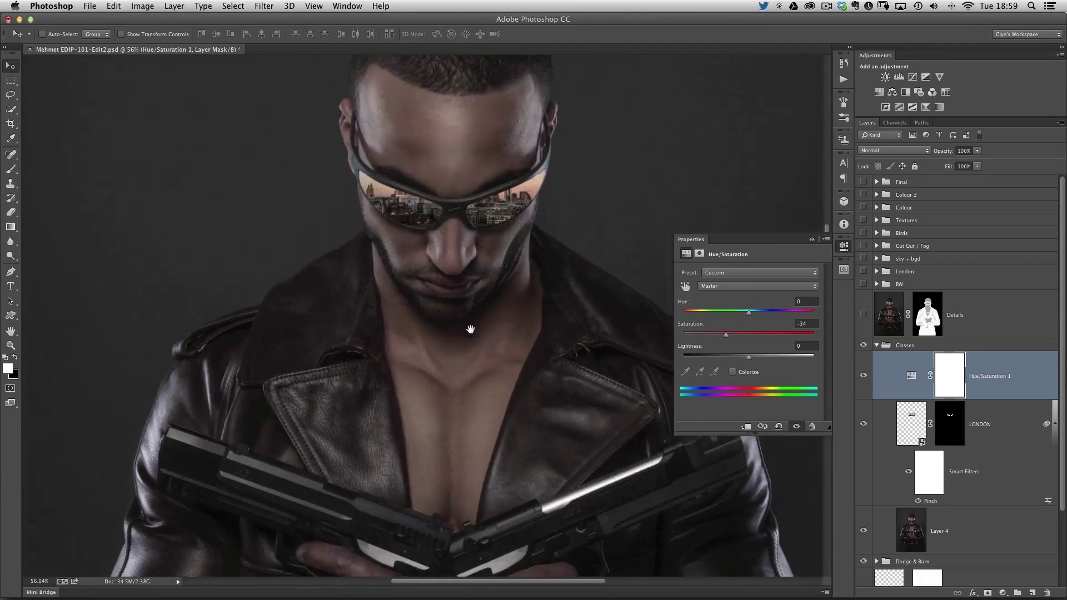
mouse_move(728, 337)
left_mouse_down()
mouse_move(752, 337)
mouse_move(698, 336)
mouse_move(739, 338)
mouse_move(720, 340)
left_mouse_up()
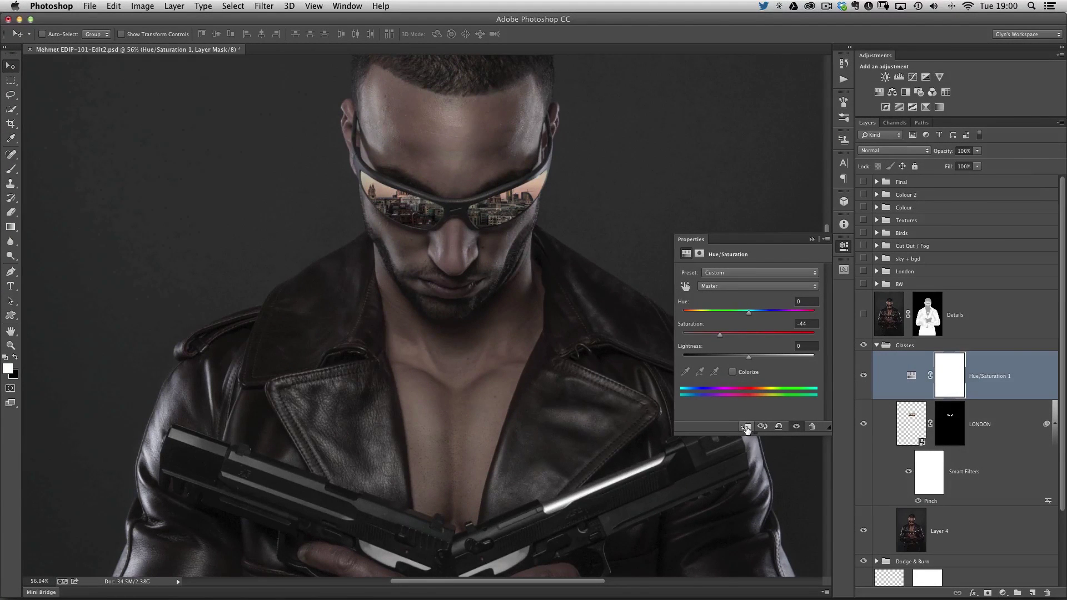
- Clip the Hue/Saturation adjustment to LONDON and compare the reflection with and without it
left_click(746, 427)
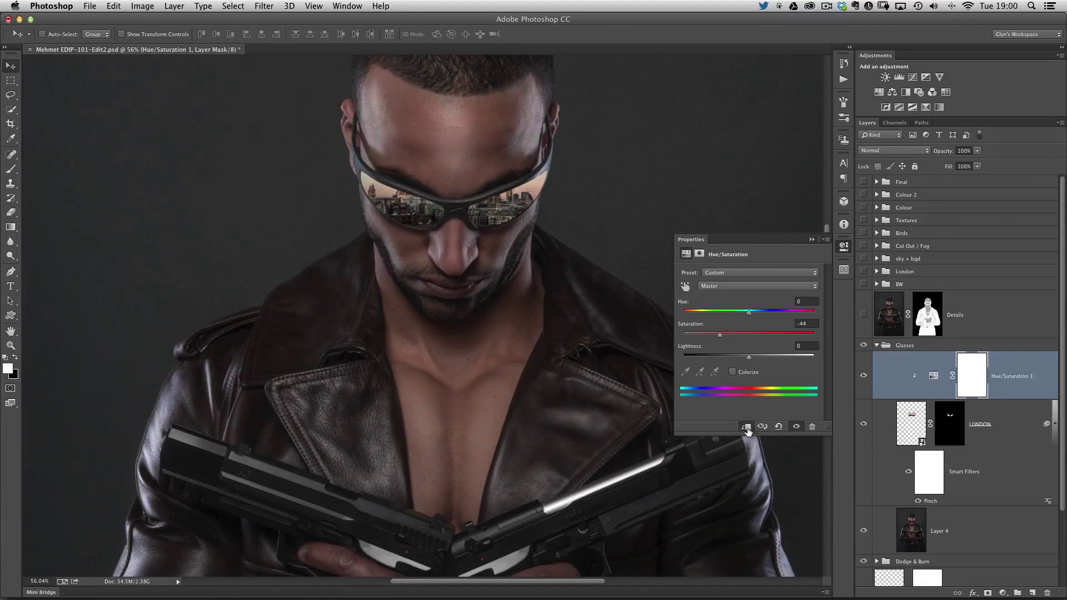
left_click(527, 240, "ctrl")
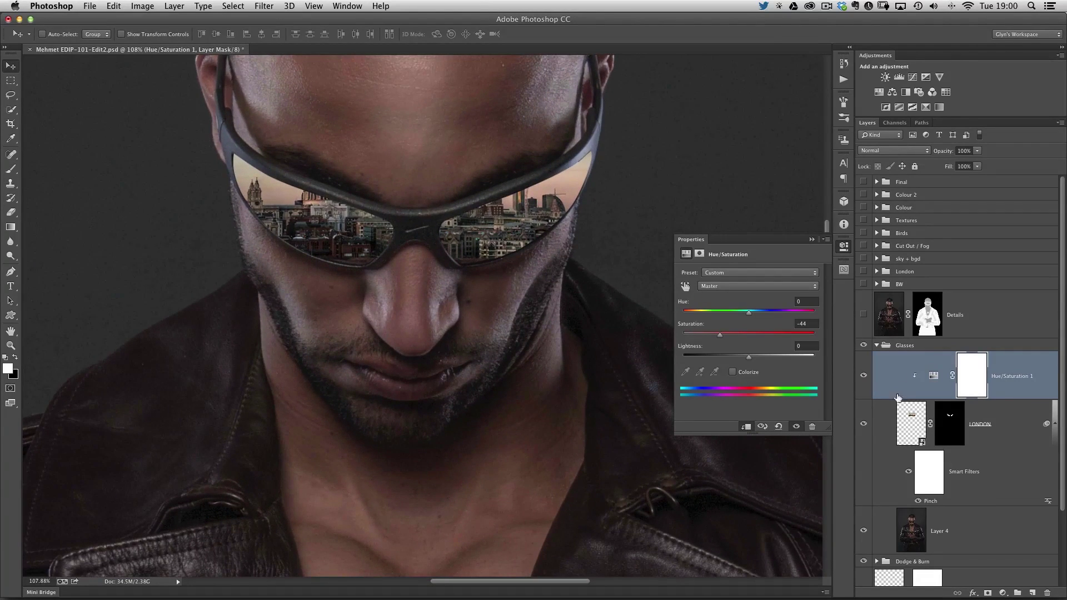
left_click(862, 377)
left_click(863, 377)
left_click(862, 376)
left_click(862, 377)
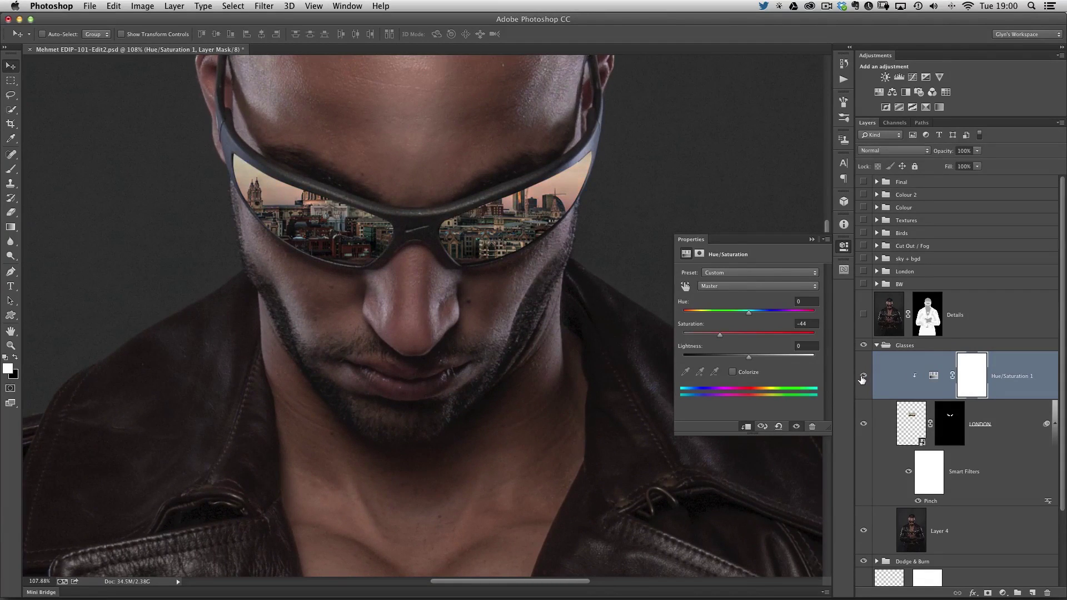
left_click(843, 247)
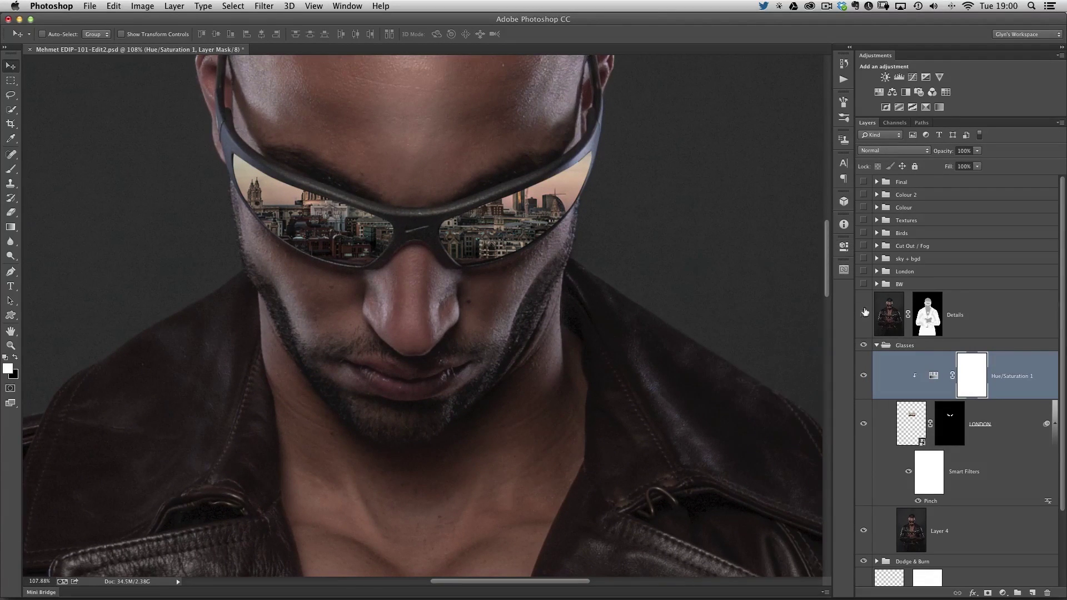
- Lower the LONDON layer's opacity step by step down to 47%
left_click(909, 424)
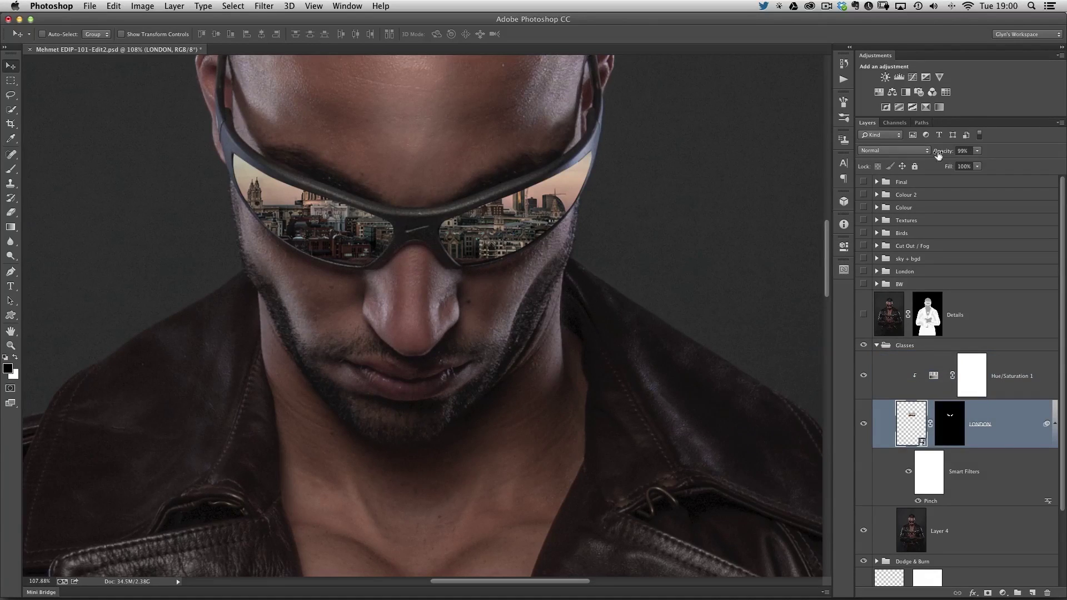
left_click_drag(944, 153, 921, 154)
left_click_drag(436, 179, 497, 283)
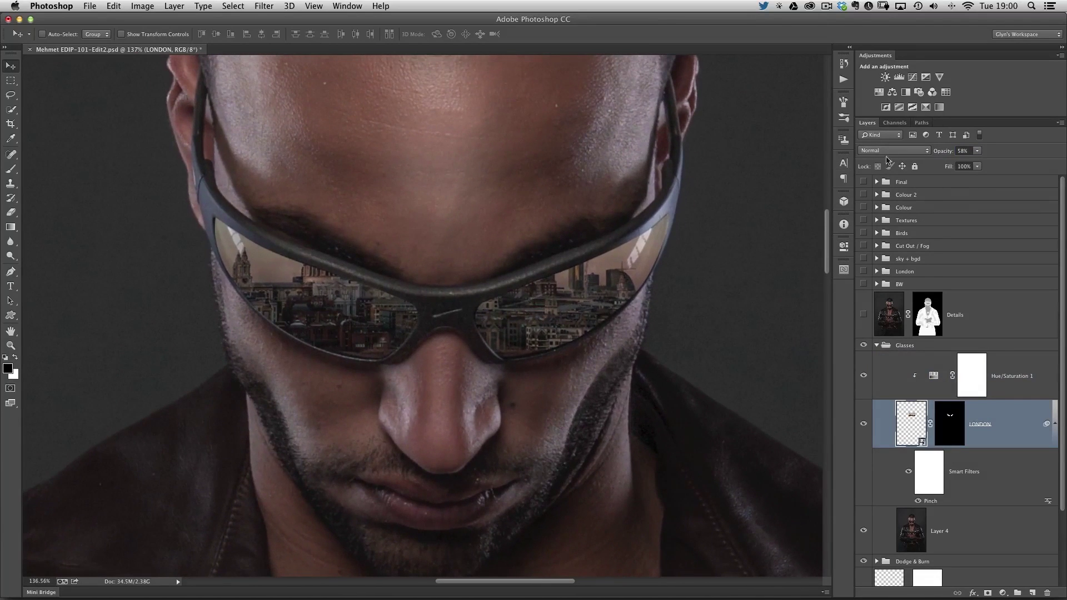
left_click_drag(944, 154, 940, 154)
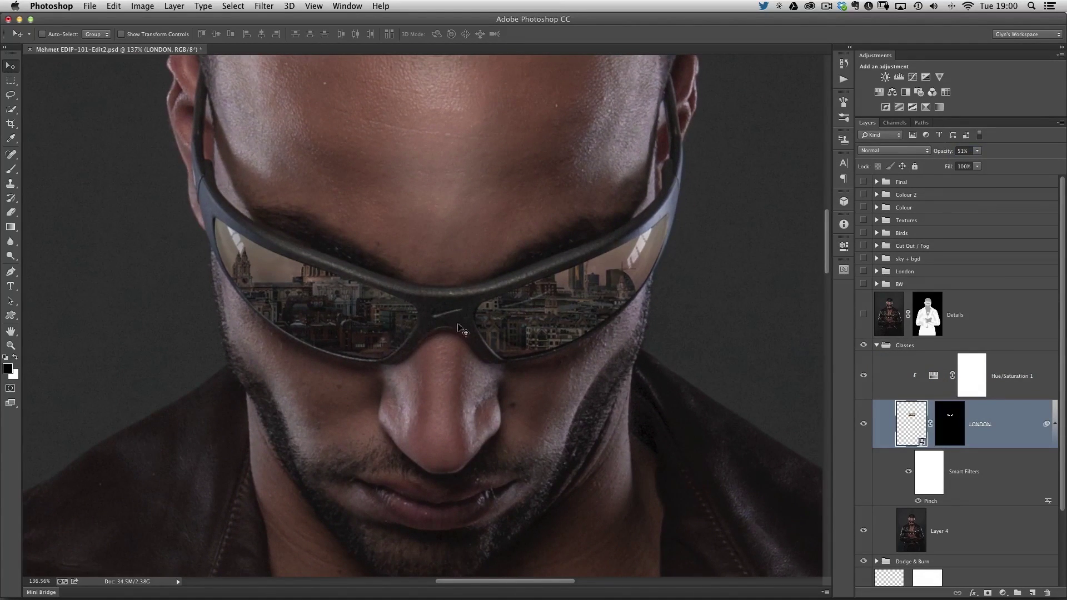
left_click_drag(945, 155, 943, 153)
left_click_drag(943, 153, 942, 154)
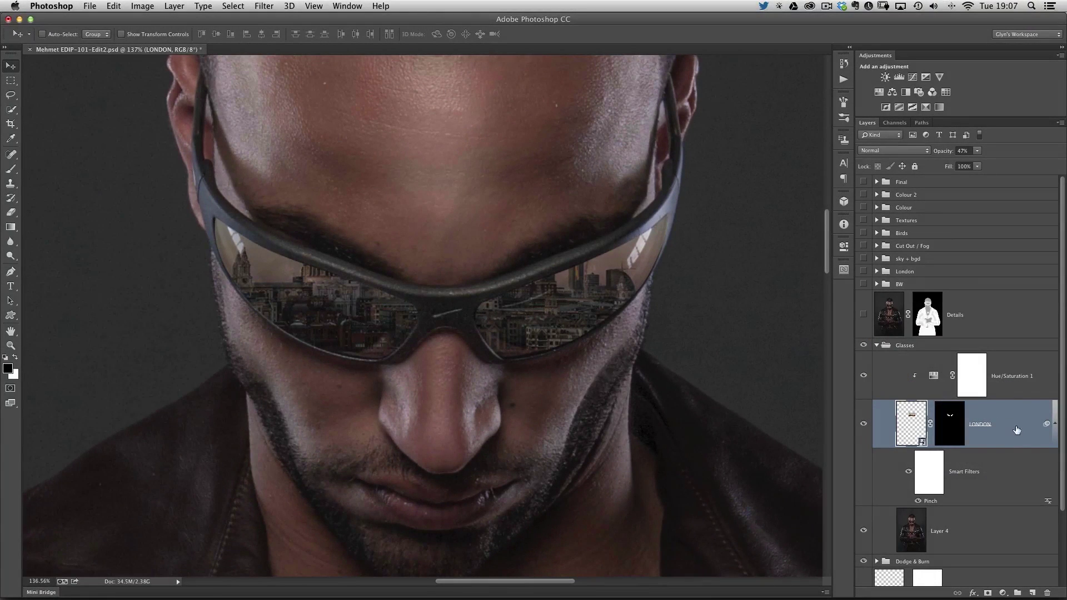
- Open the LONDON layer's Layer Style dialog and magnify the lenses to 192%
double_click(1019, 425)
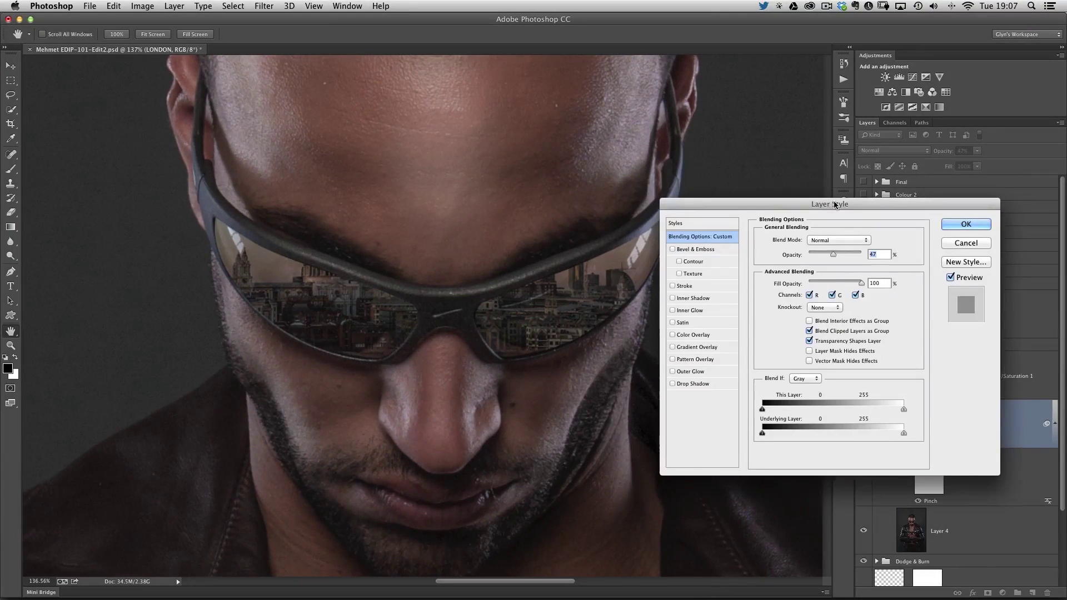
left_click_drag(831, 206, 836, 165)
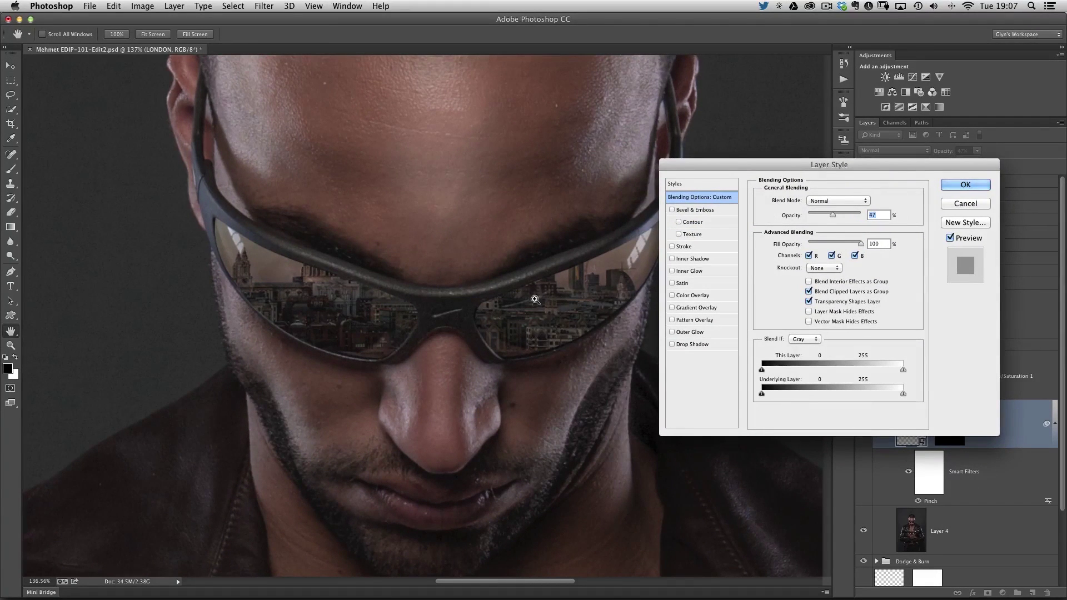
left_click(545, 317, "super")
left_click(545, 317, "super")
left_click_drag(507, 316, 478, 318)
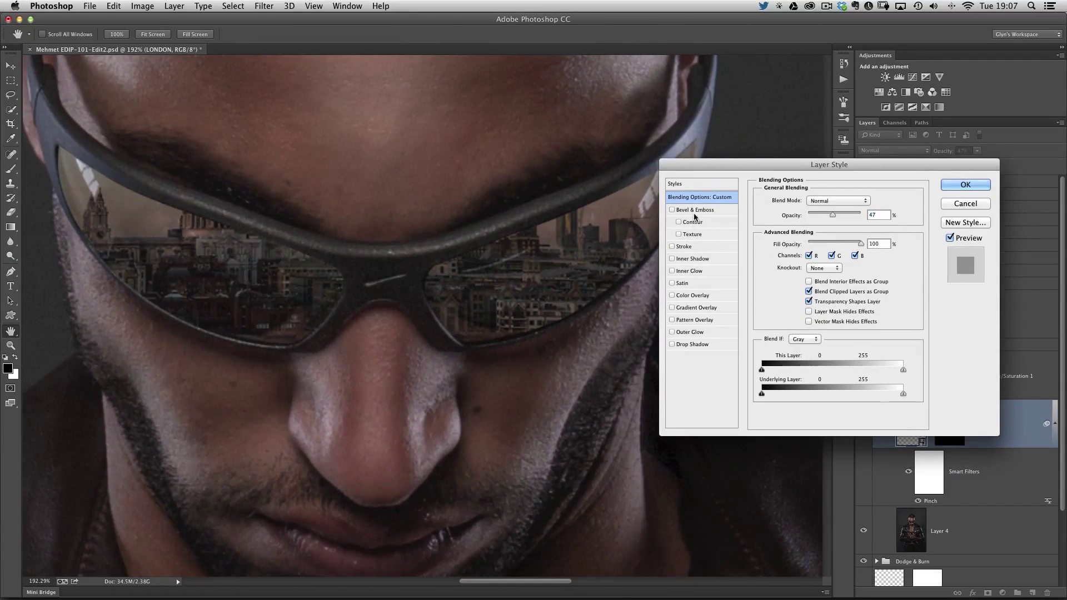
- Add an Inner Shadow at 90°, opacity 55%, distance 8, choke 9, size 18
left_click(698, 261)
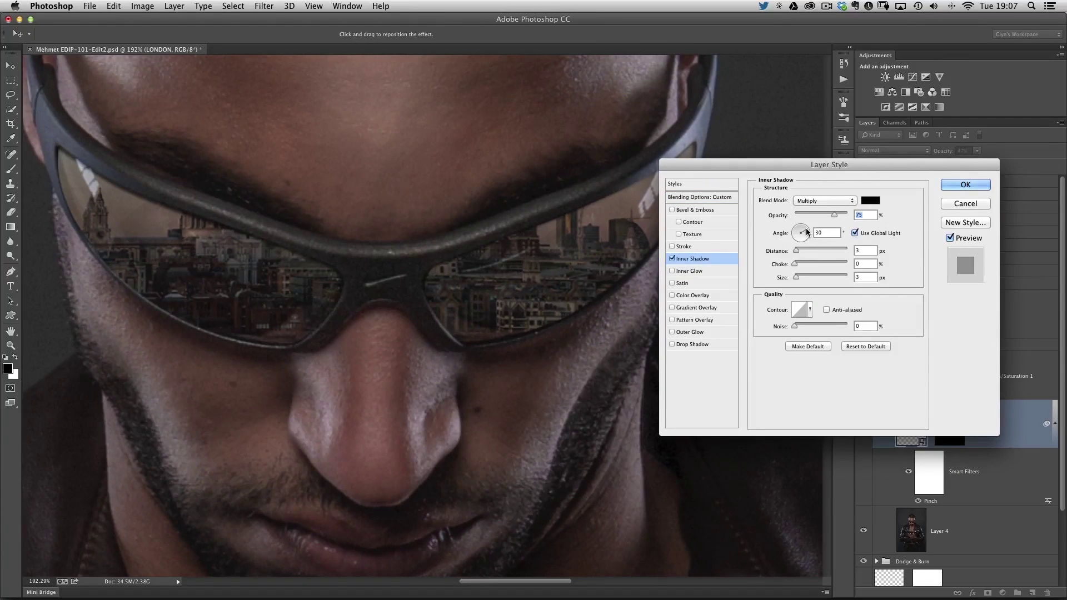
left_click_drag(800, 243, 797, 228)
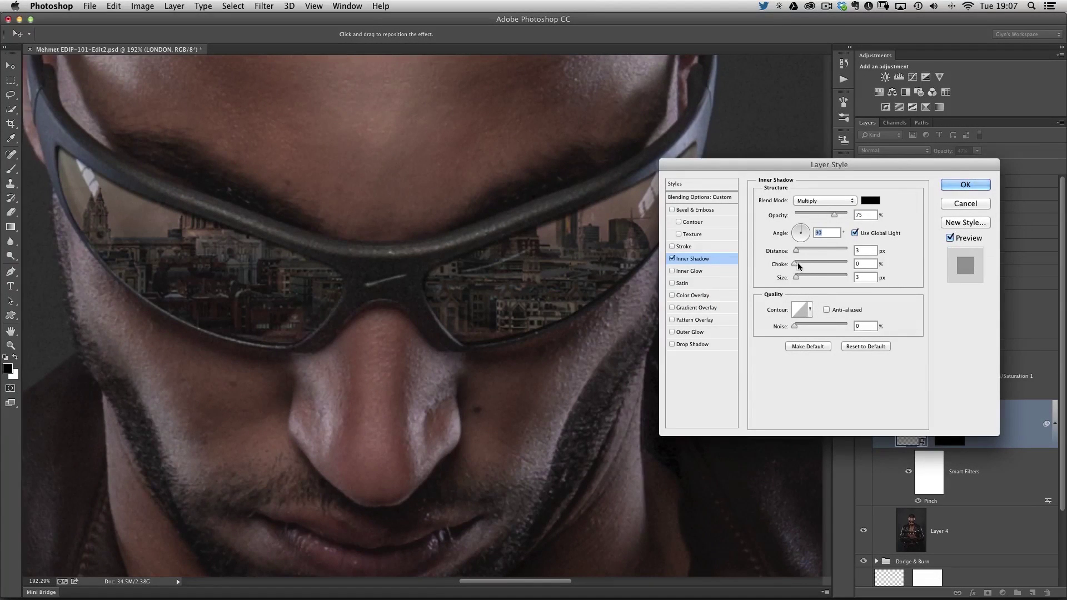
left_click_drag(797, 263, 803, 279)
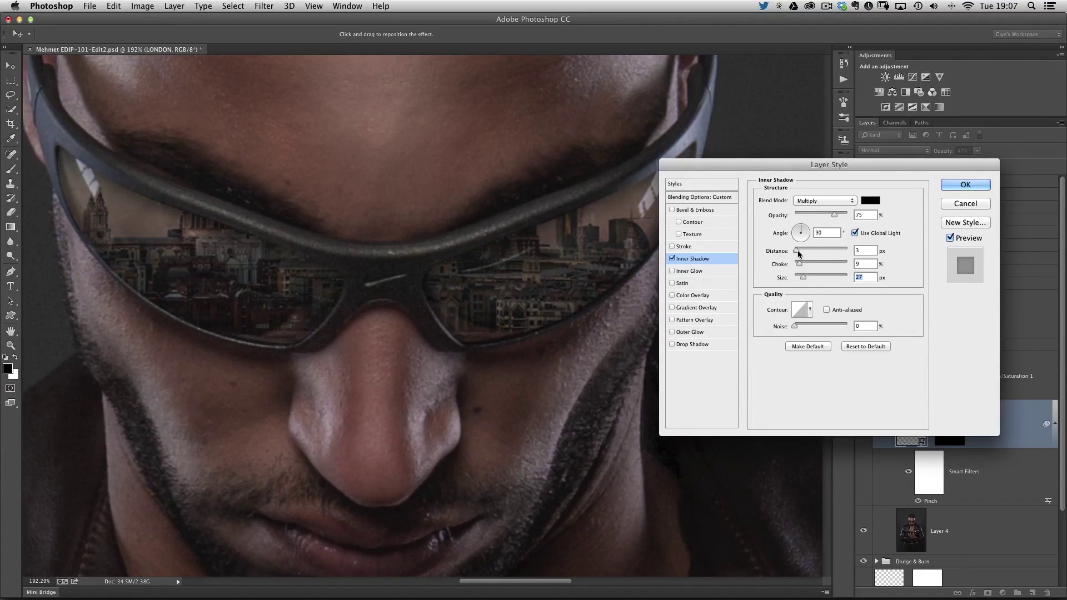
left_click_drag(796, 251, 804, 278)
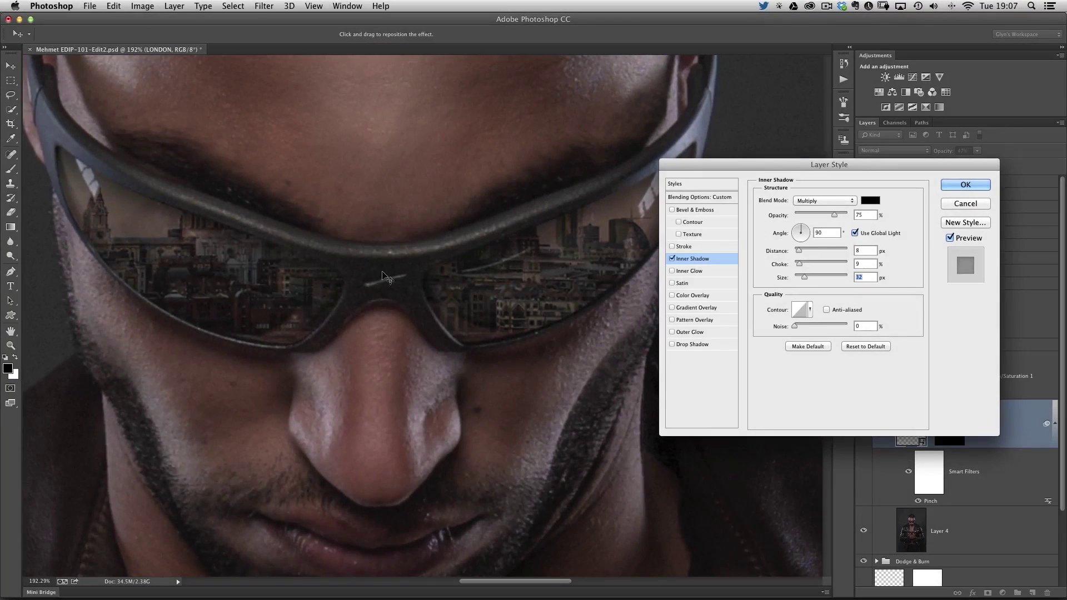
left_click_drag(804, 277, 800, 278)
left_click(798, 251)
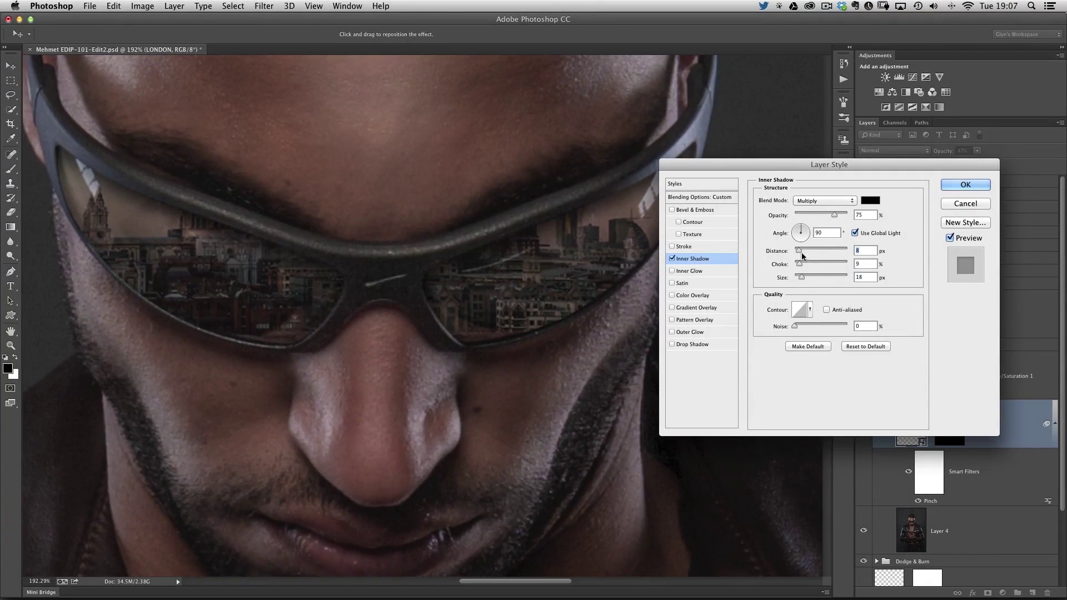
left_click_drag(834, 214, 824, 214)
- Compare the lenses with and without the inner shadow, then apply it
left_click(949, 237)
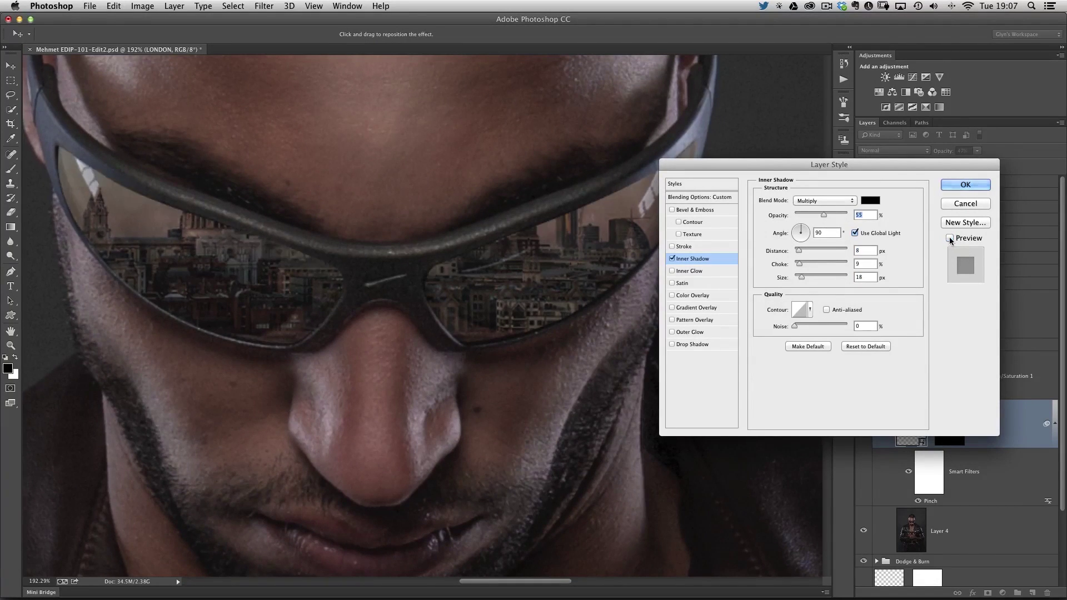
left_click(949, 238)
left_click(951, 239)
left_click(951, 239)
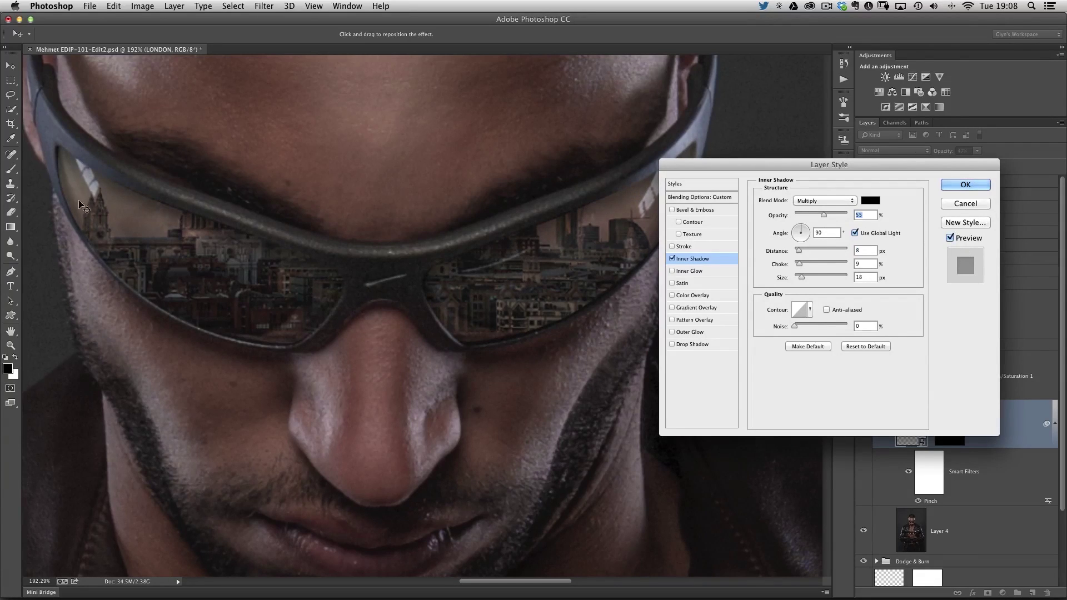
left_click(950, 238)
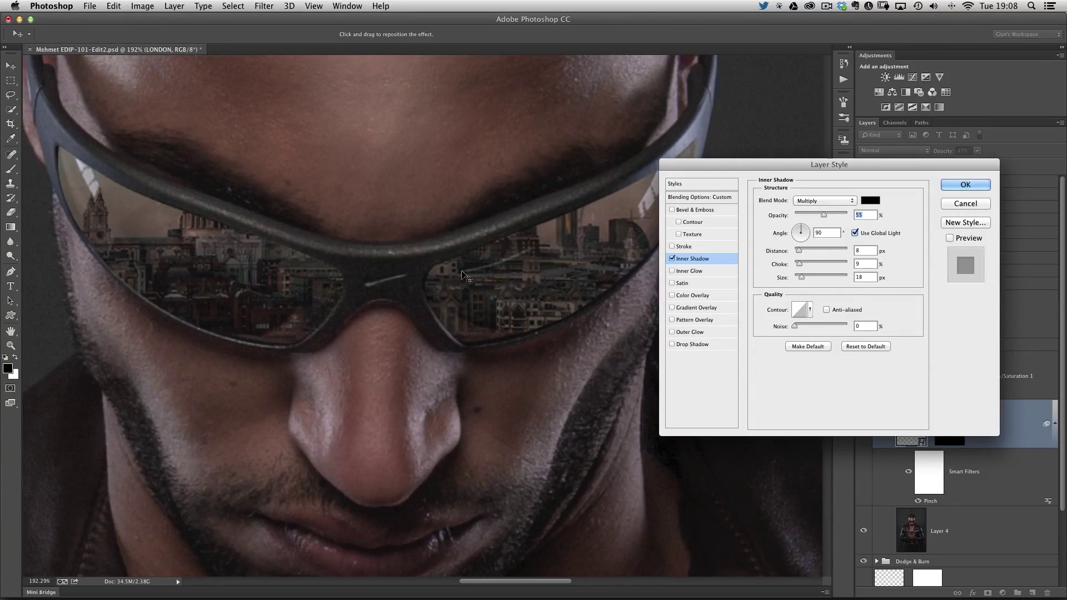
left_click(950, 238)
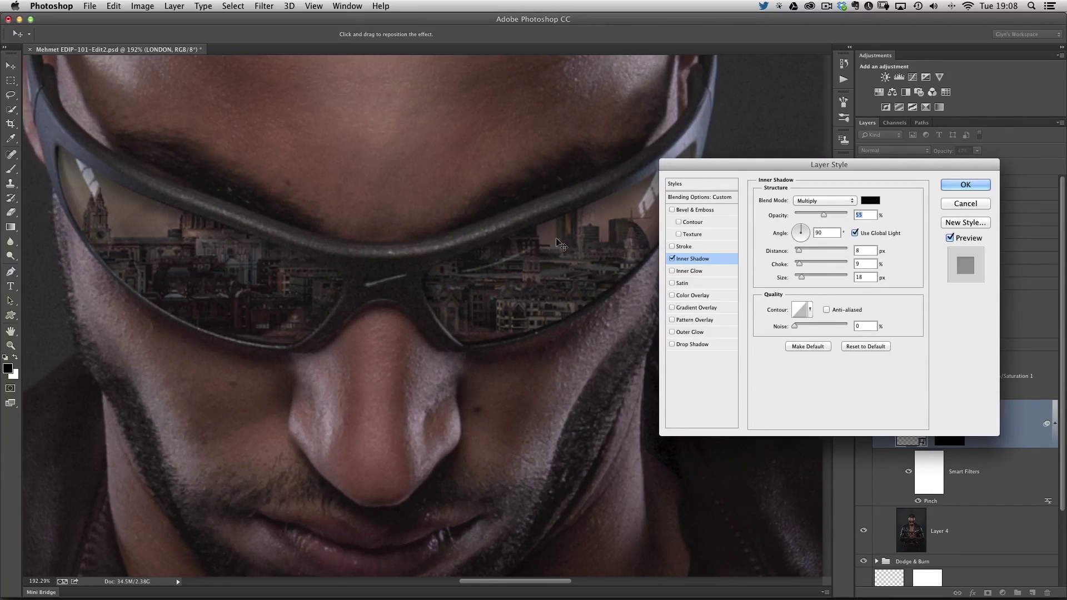
left_click(965, 185)
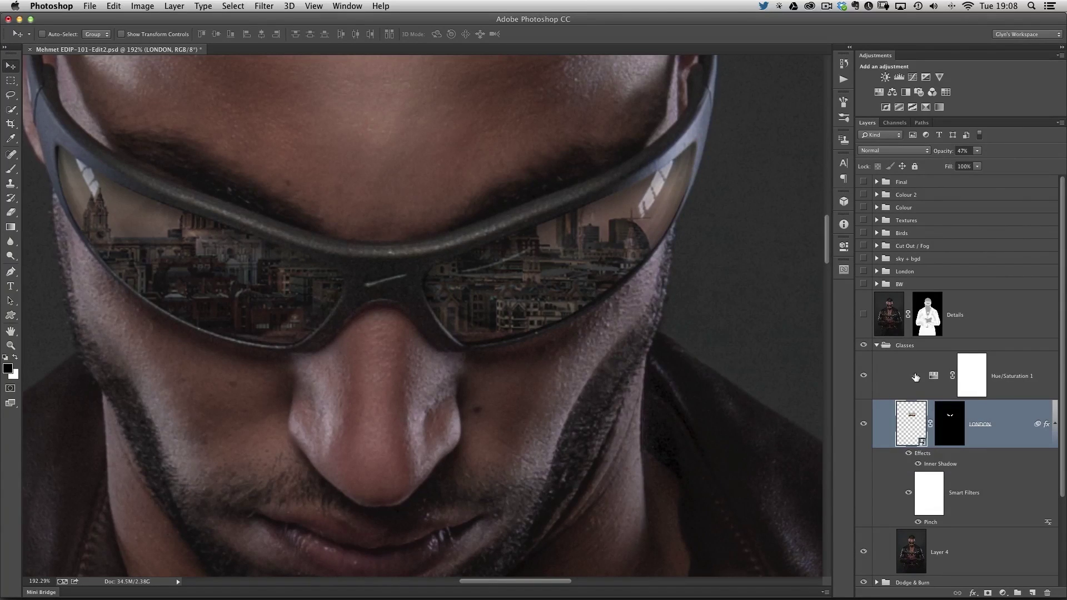
- Collapse the Glasses group and toggle its visibility for a before/after comparison
left_click(877, 345)
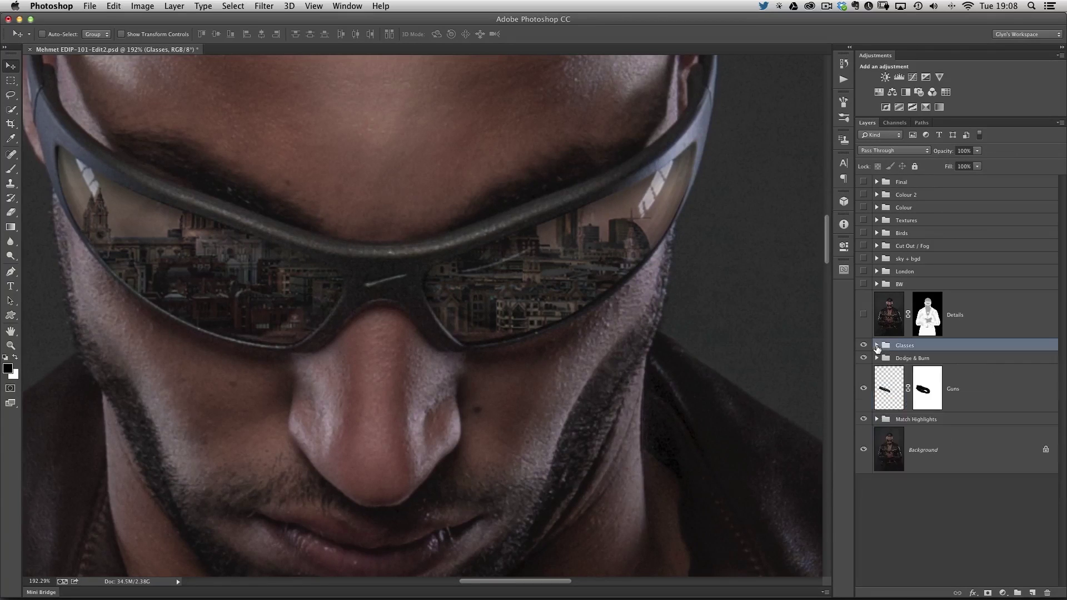
left_click(863, 346)
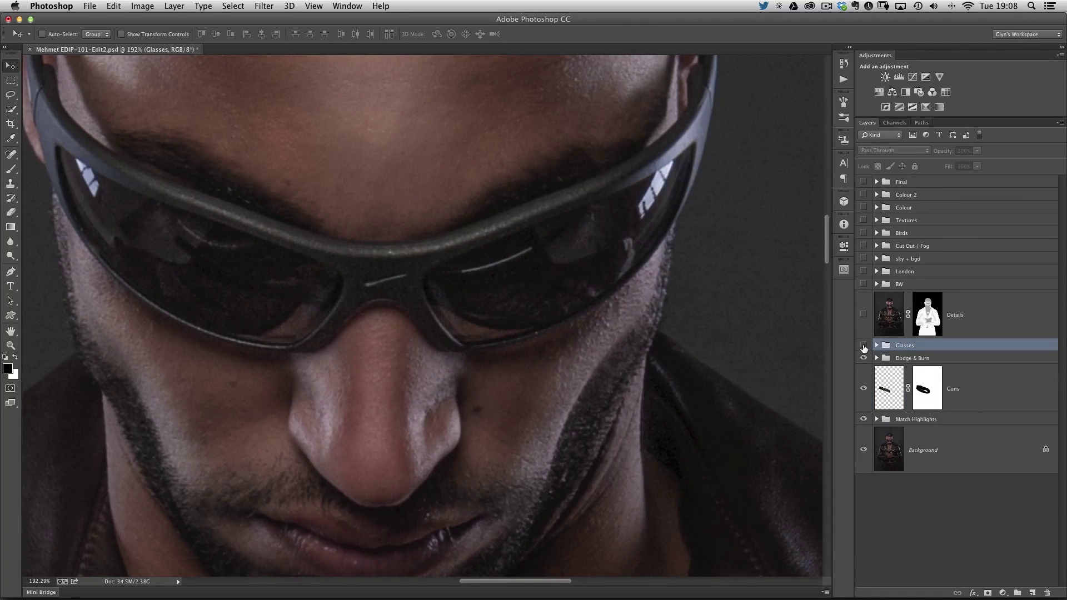
left_click(864, 346)
left_click(864, 346)
left_click(864, 346)
- Turn on every layer from Details up to Final and view the full composite
left_click_drag(552, 357, 590, 354)
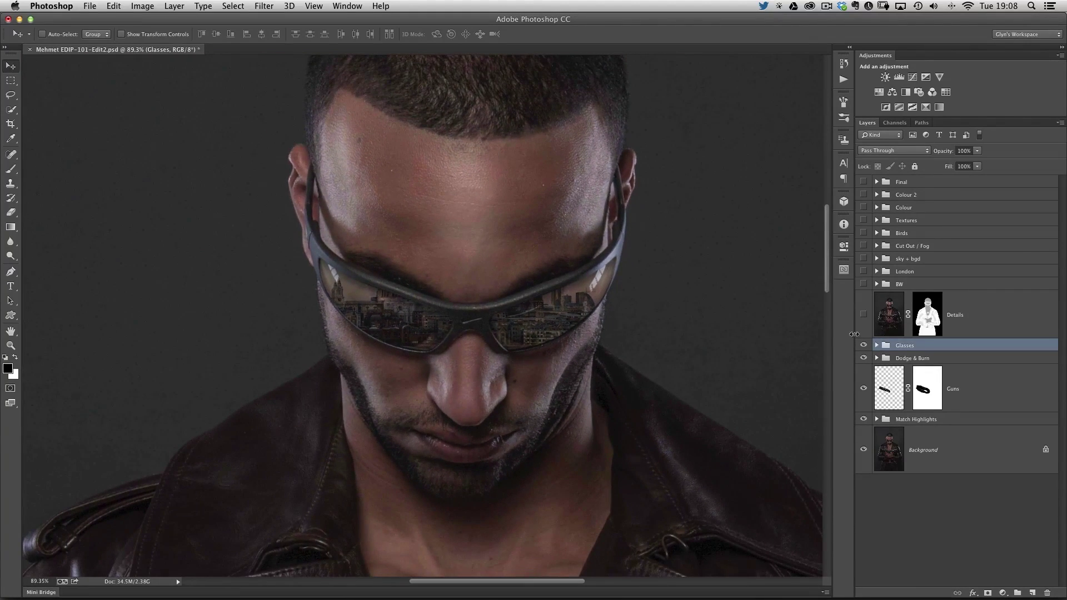
left_click_drag(863, 314, 865, 181)
left_click_drag(608, 332, 495, 232)
left_click_drag(523, 267, 550, 283)
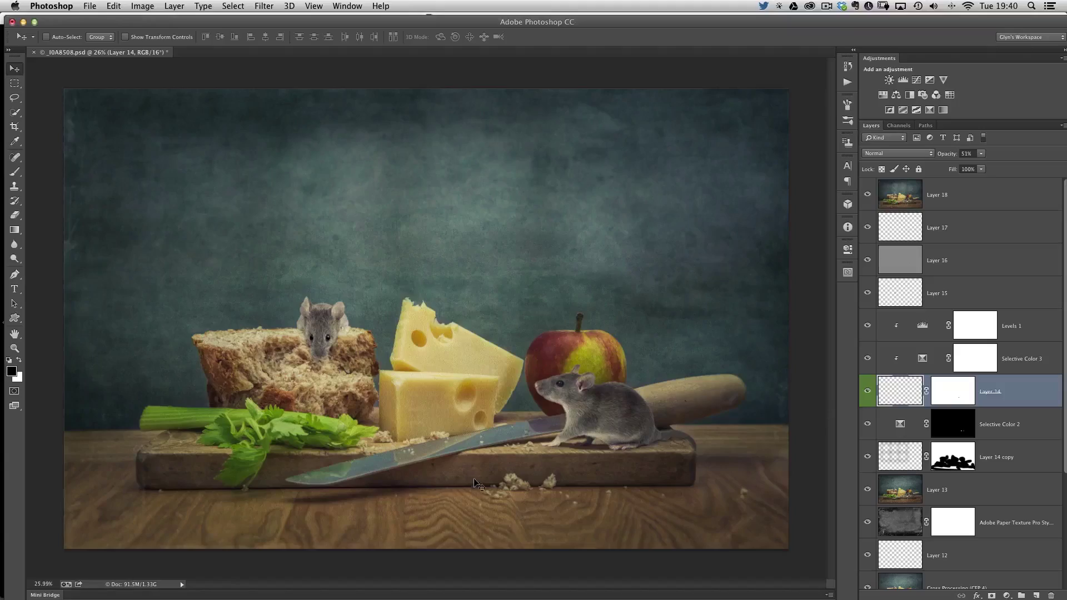
- Hide Layer 18 through Selective Color 3 near the knife and mouse, comparing Layer 14 on and off
left_click_drag(517, 455, 854, 343)
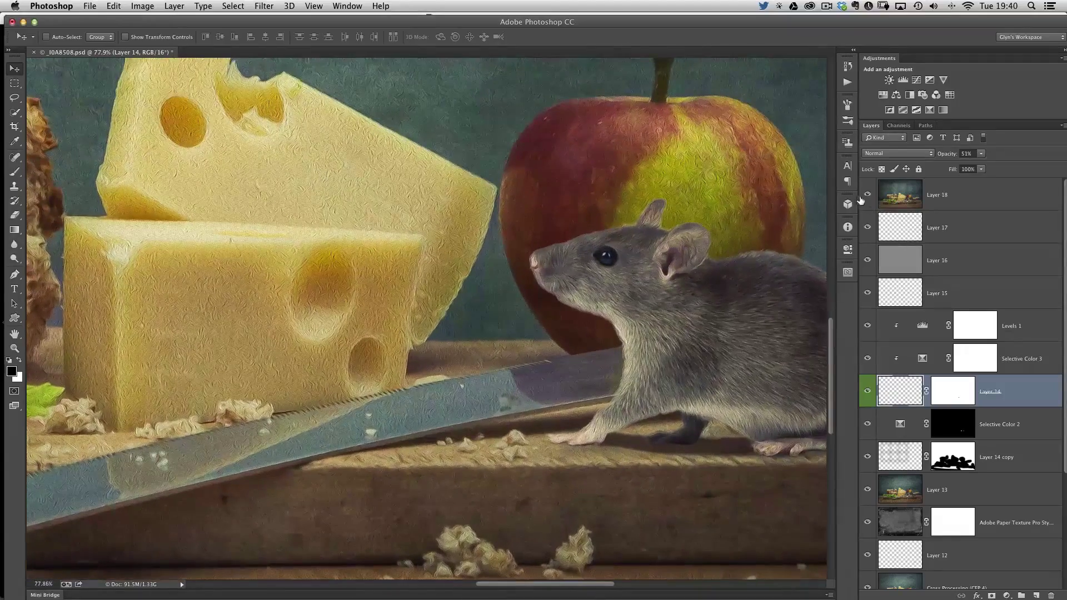
left_click_drag(862, 199, 865, 394)
left_click(865, 395)
left_click(868, 395)
left_click(868, 395)
left_click(868, 391)
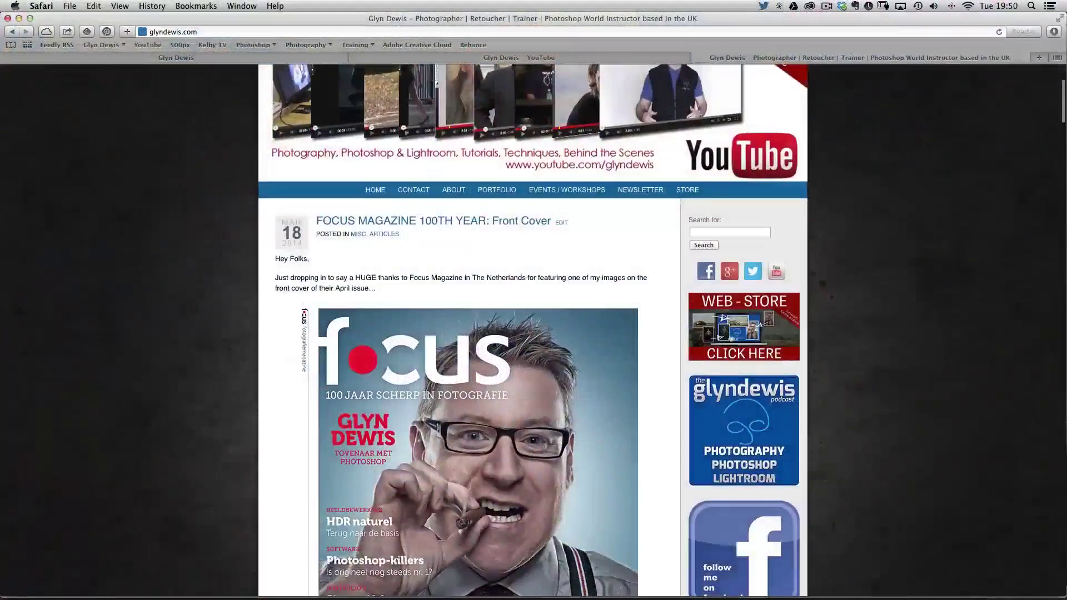
- Go to the site's web store and scroll down the Athlete product page
left_click(742, 323)
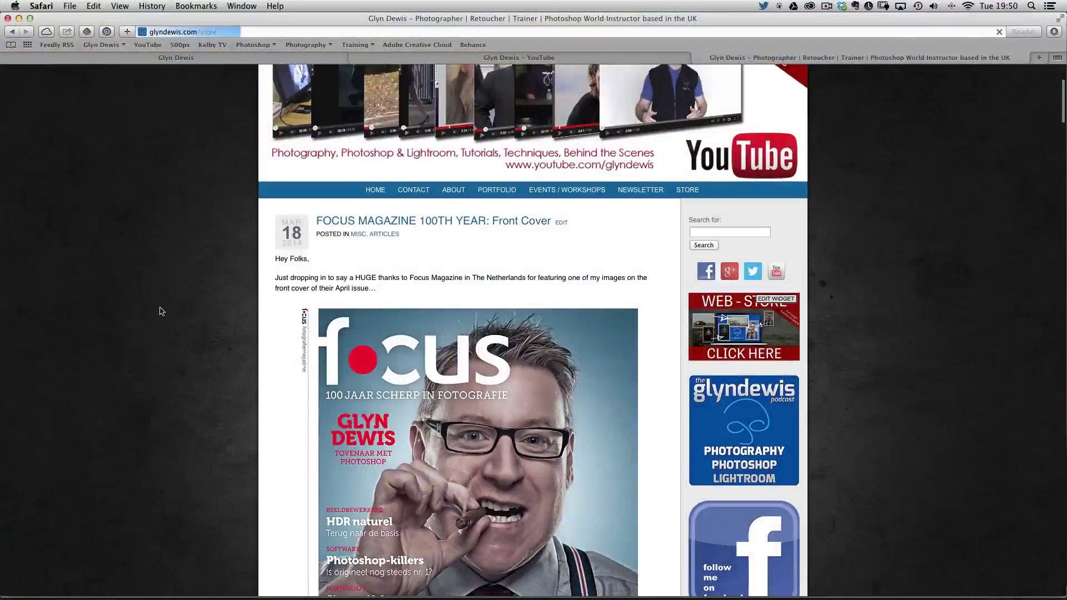
scroll(799, 317, "down", 5)
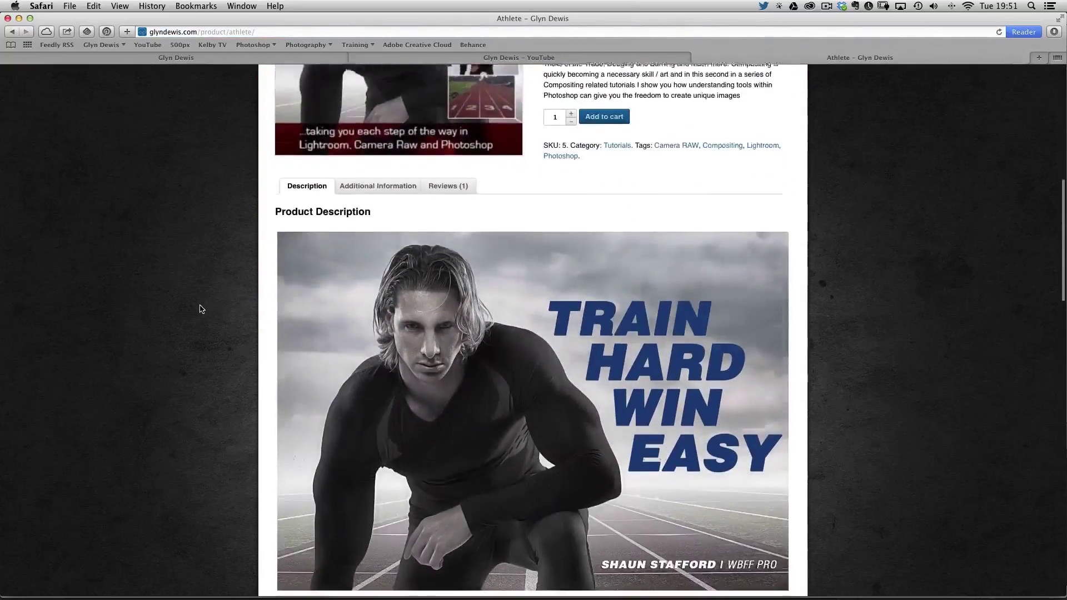
scroll(201, 308, "down", 7)
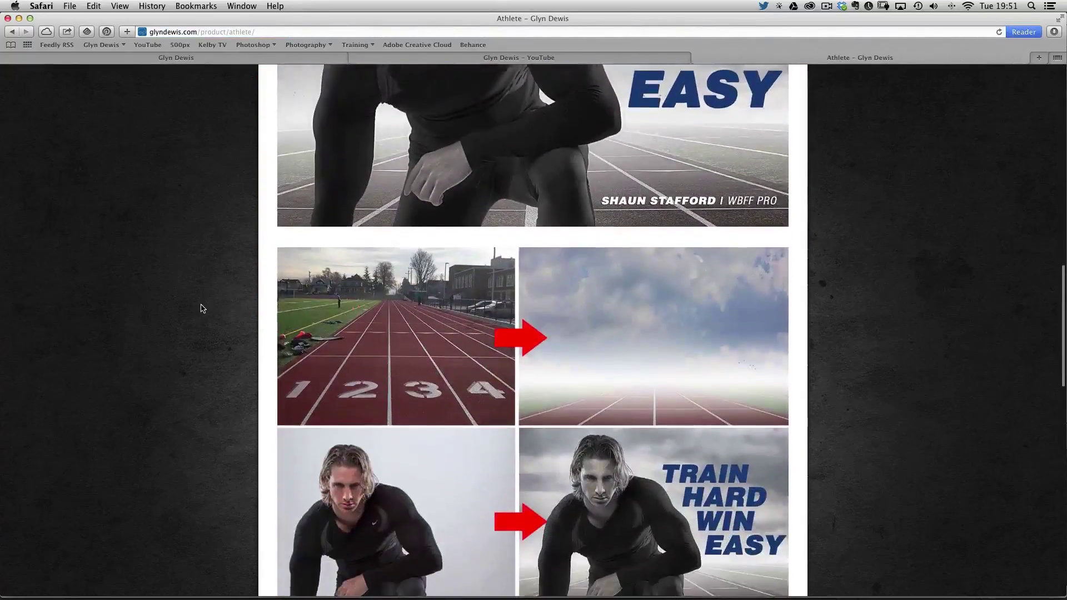